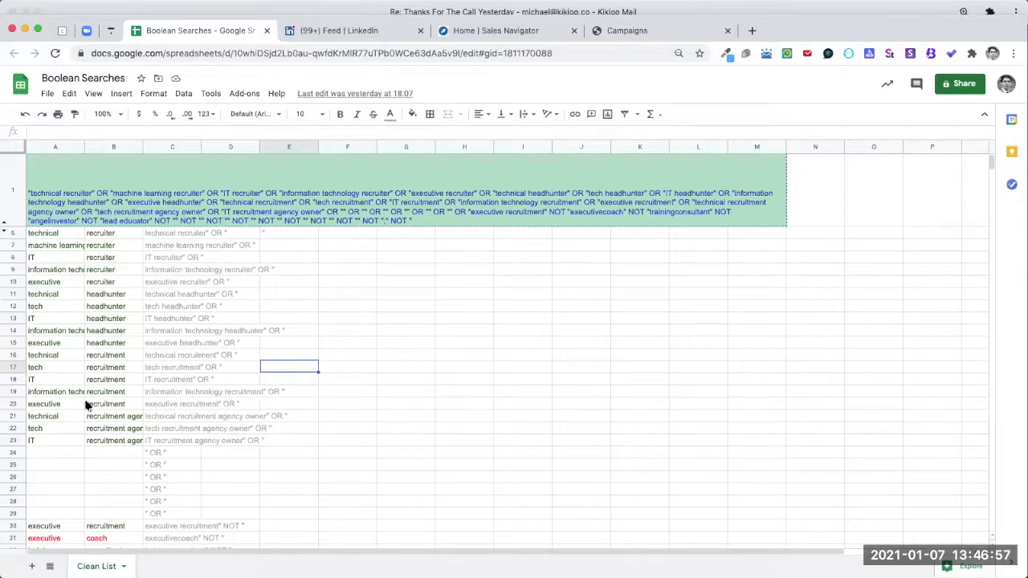
Examine the job keyword pairs in columns A and B and the excluded NOT terms further down the sheet.
click(46, 232)
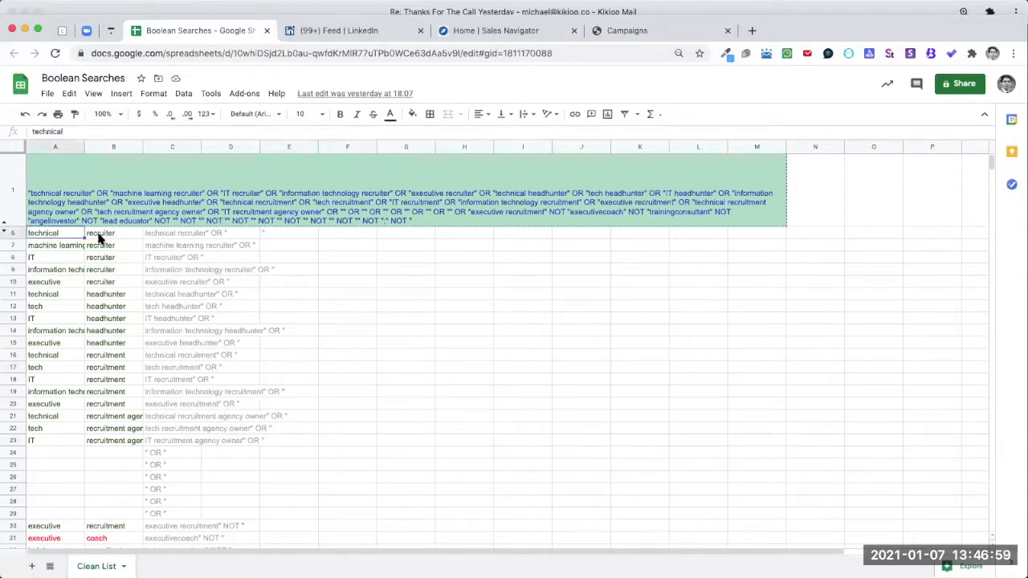
click(99, 235)
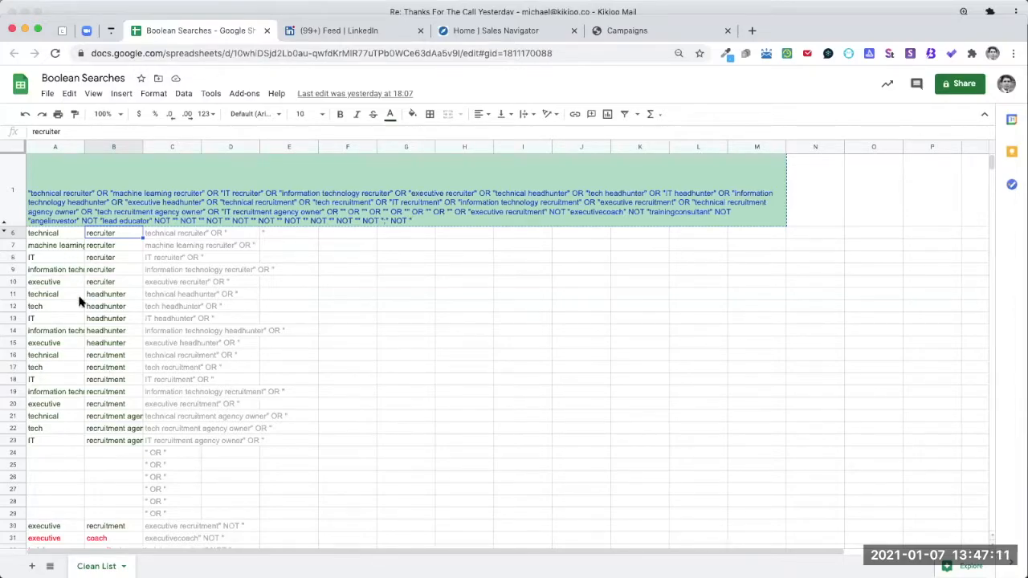
click(55, 233)
click(59, 245)
click(63, 258)
click(64, 269)
click(65, 282)
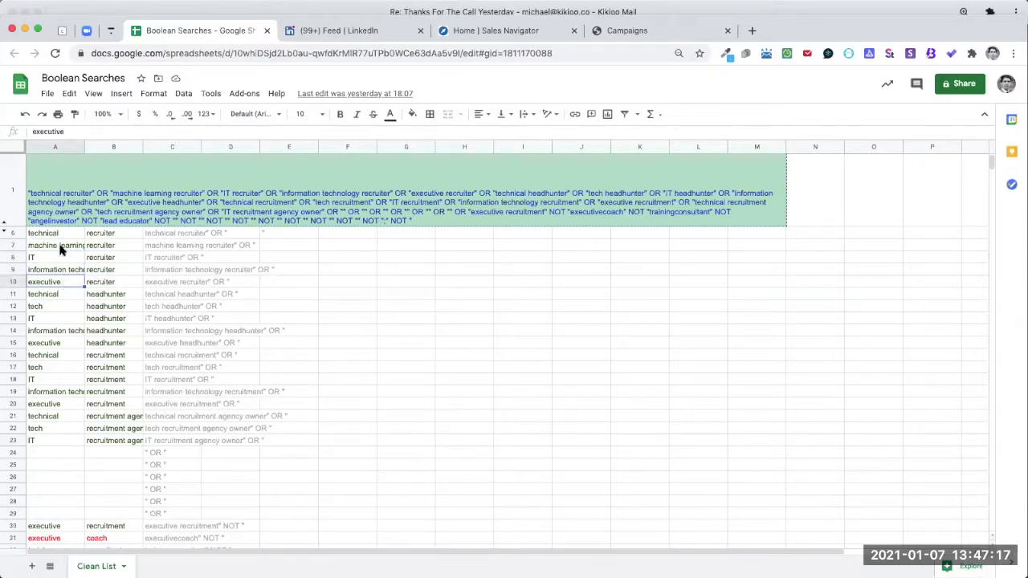
click(64, 291)
click(66, 330)
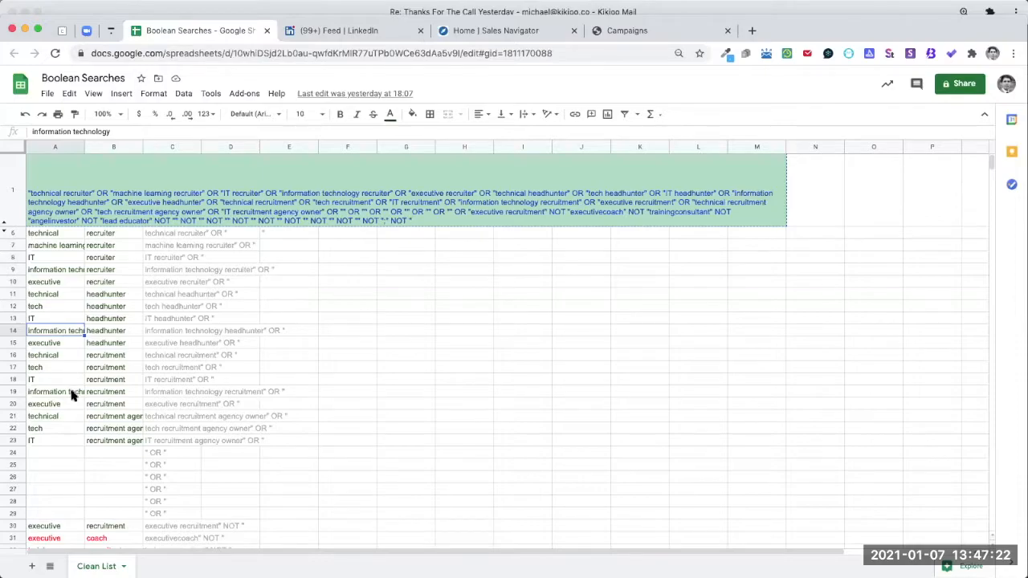
click(63, 441)
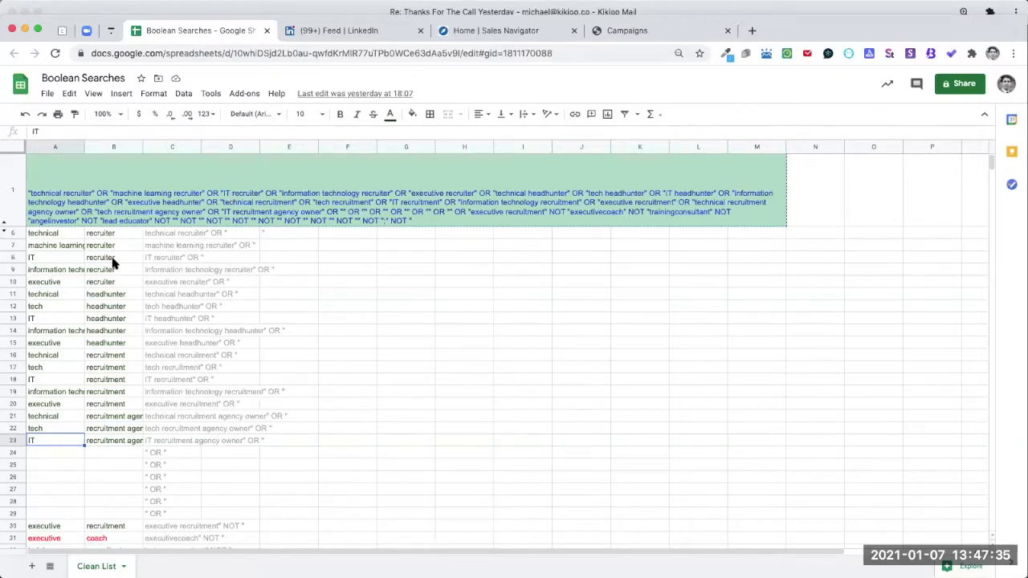
scroll(105, 385, down, 5)
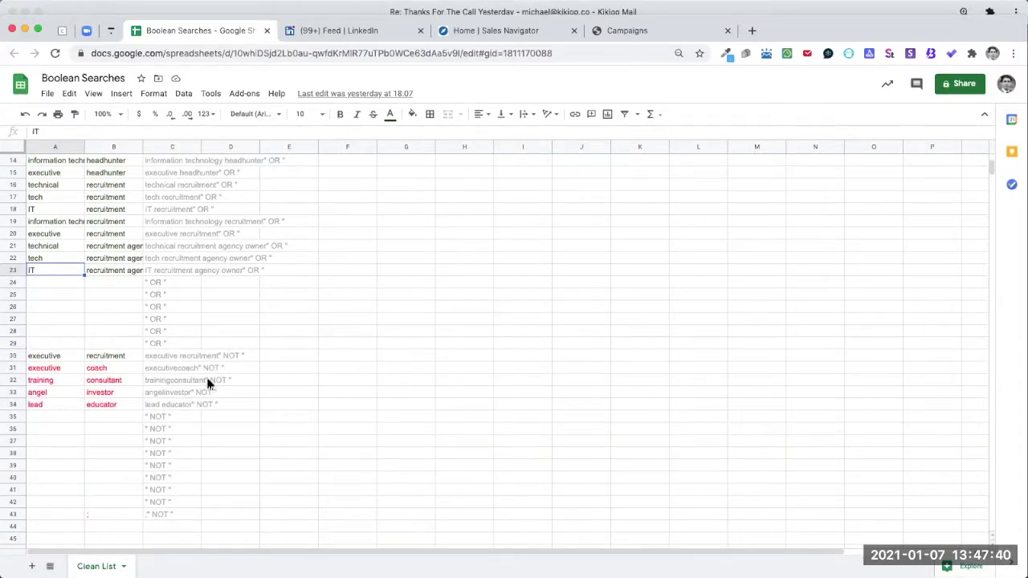
scroll(150, 223, up, 5)
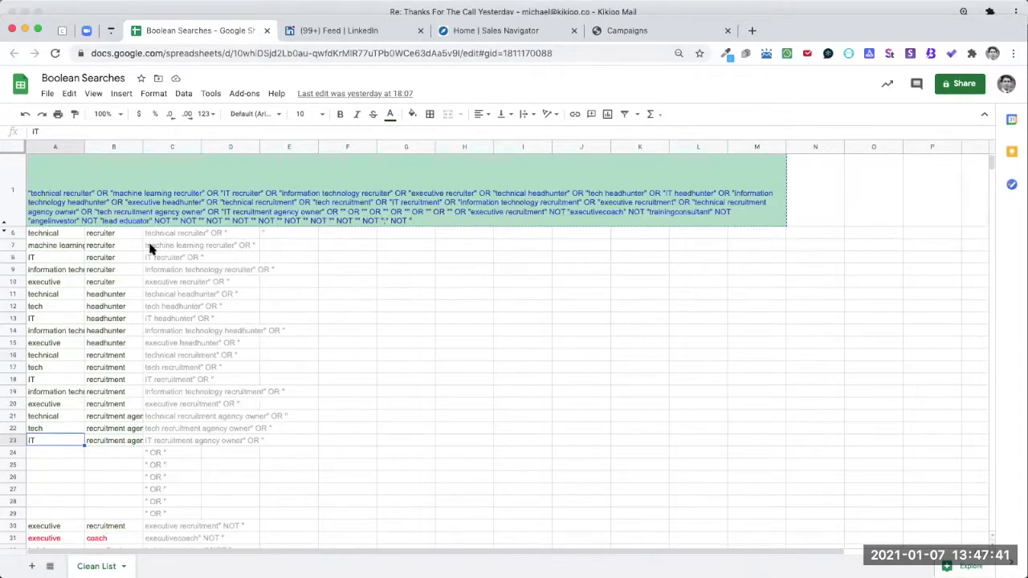
Copy the combined Boolean string from row 1 and run it as a lead search in Sales Navigator.
click(57, 200)
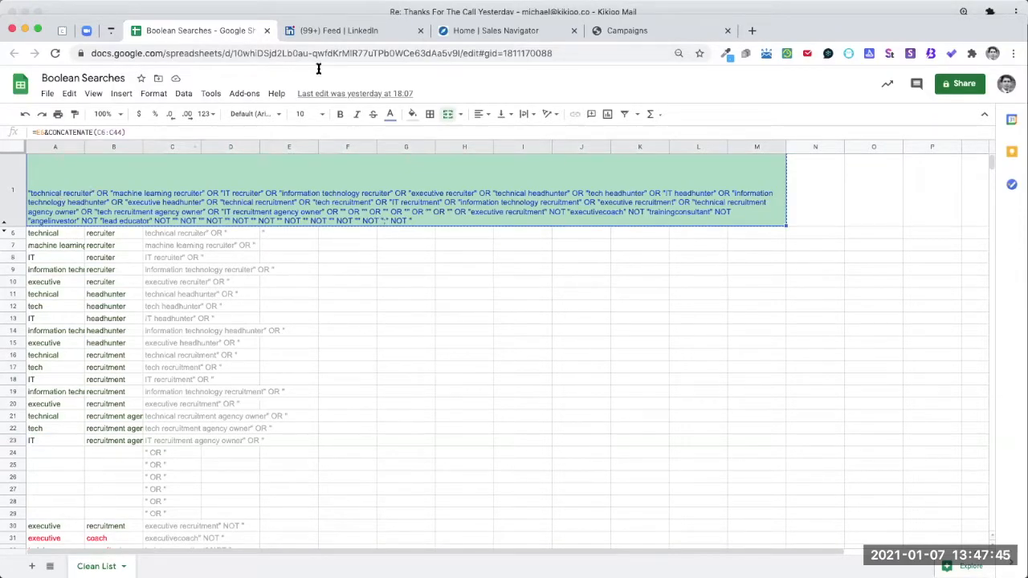
click(345, 32)
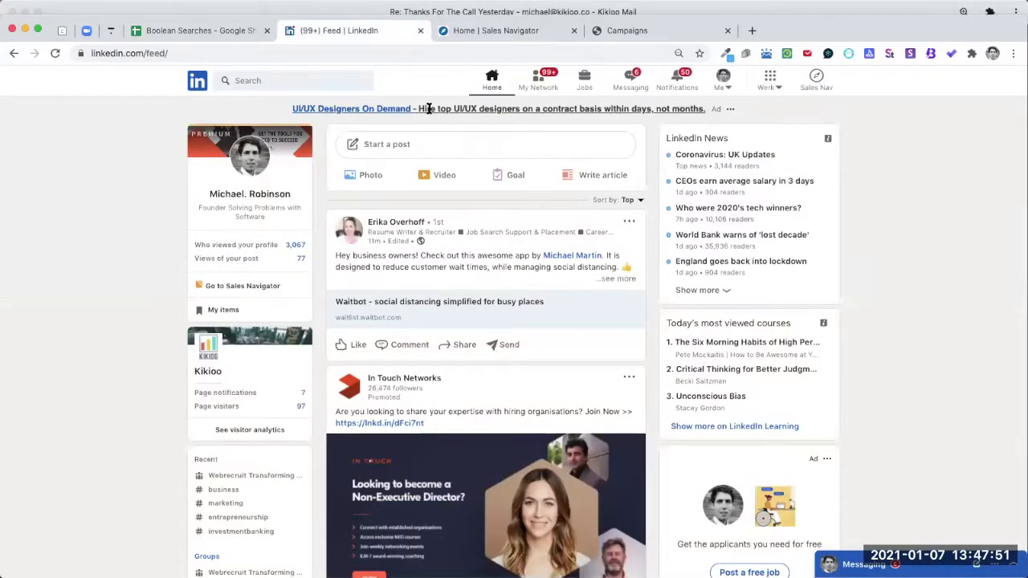
key(ctrl+Tab)
click(333, 111)
key(ctrl+v)
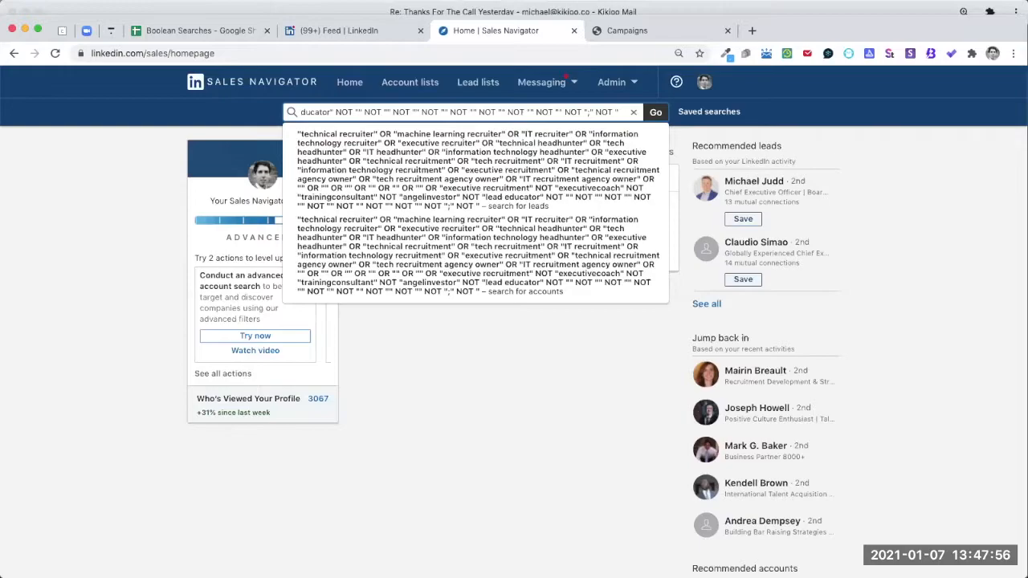
key(Return)
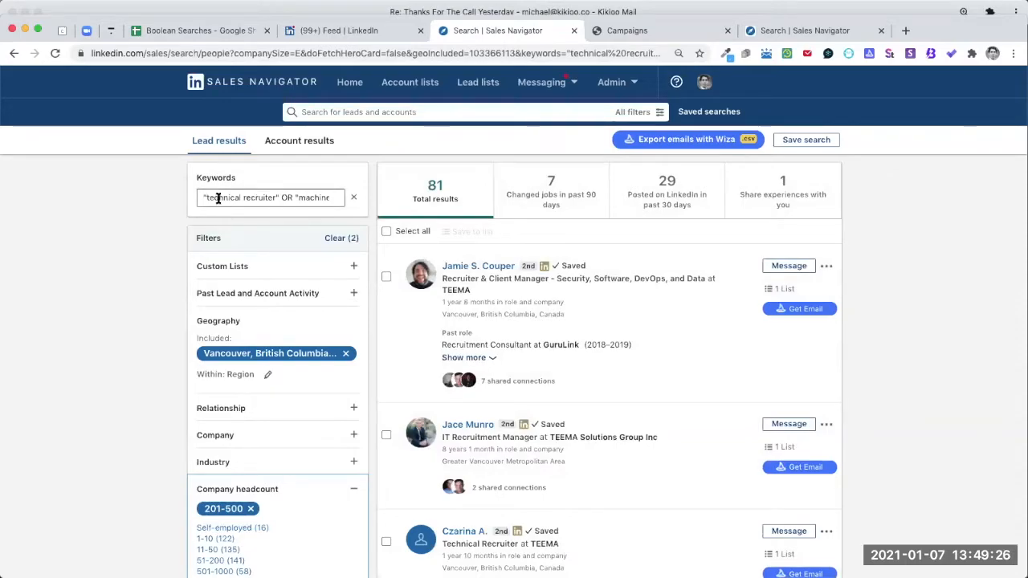
Review the lead search's Boolean keywords, the Vancouver geography filter, the 201-500 company headcount filter and the listed leads.
drag(273, 197, 316, 198)
drag(456, 210, 156, 209)
click(156, 209)
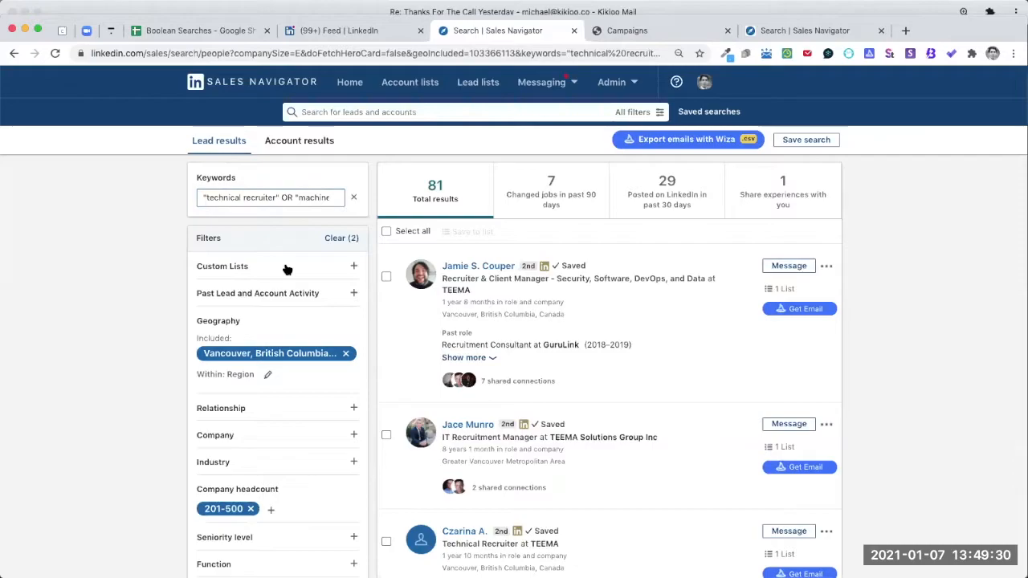
scroll(288, 269, down, 2)
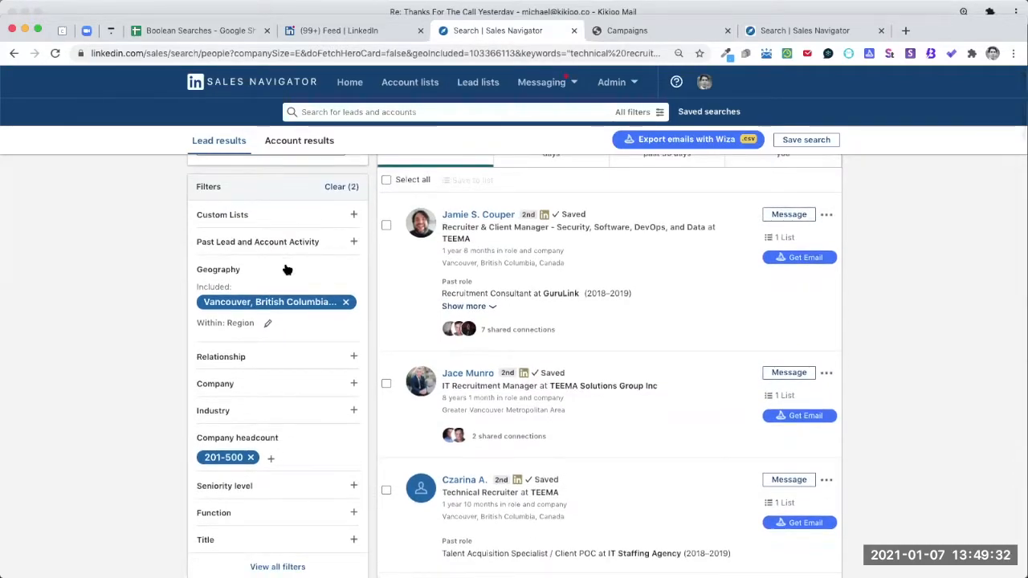
scroll(277, 293, up, 1)
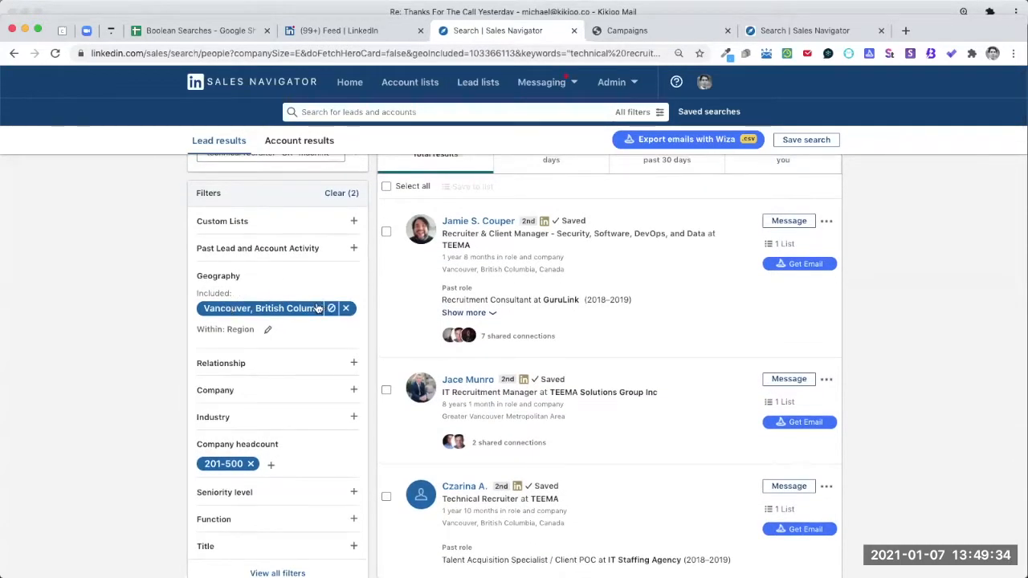
scroll(315, 327, up, 2)
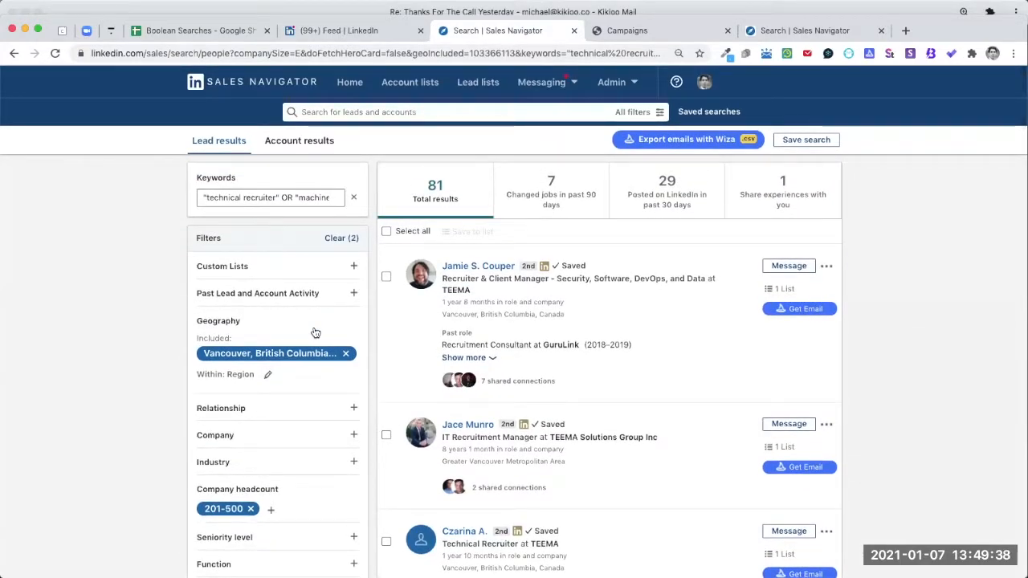
scroll(270, 336, down, 1)
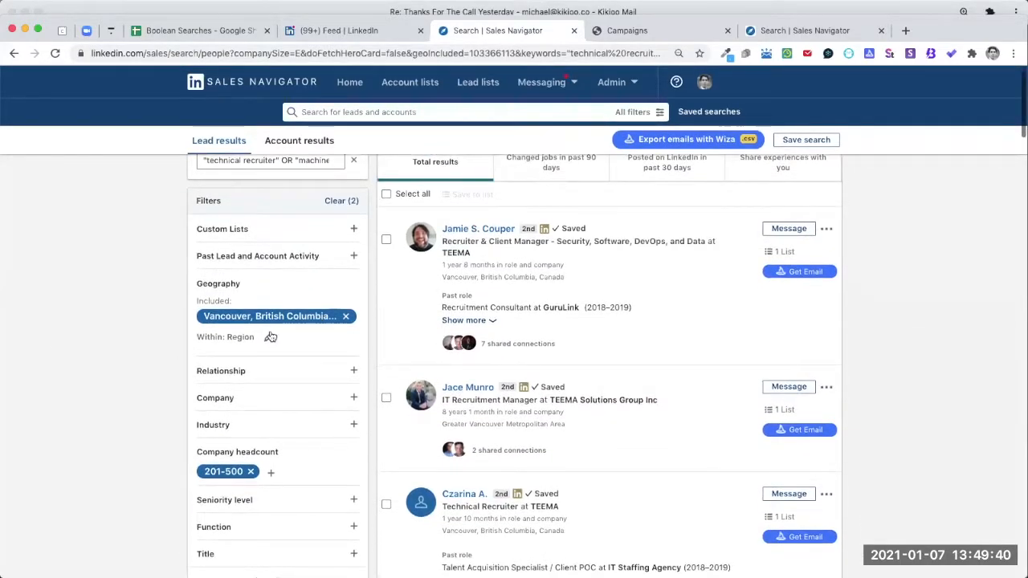
scroll(271, 337, down, 2)
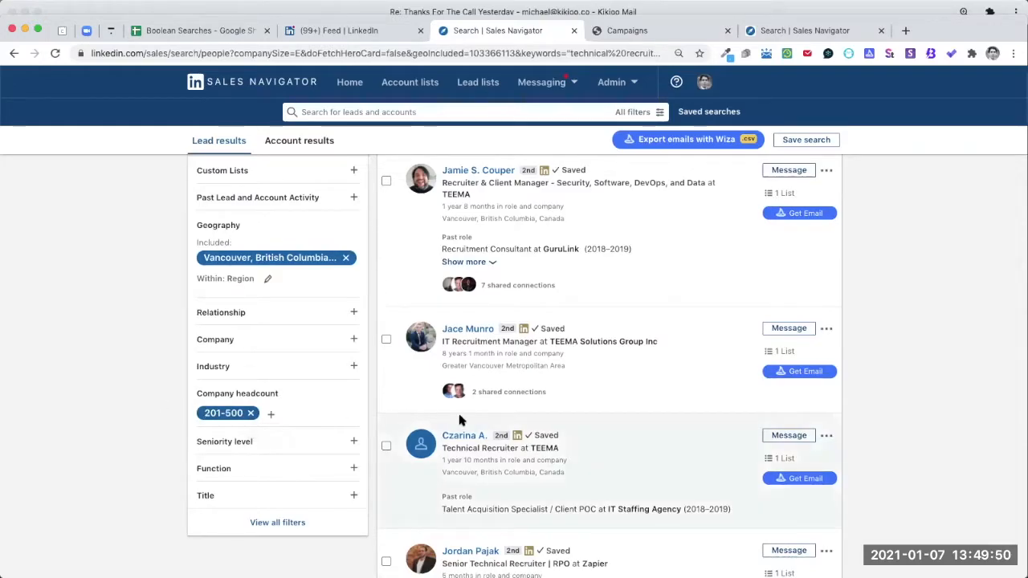
scroll(449, 378, up, 2)
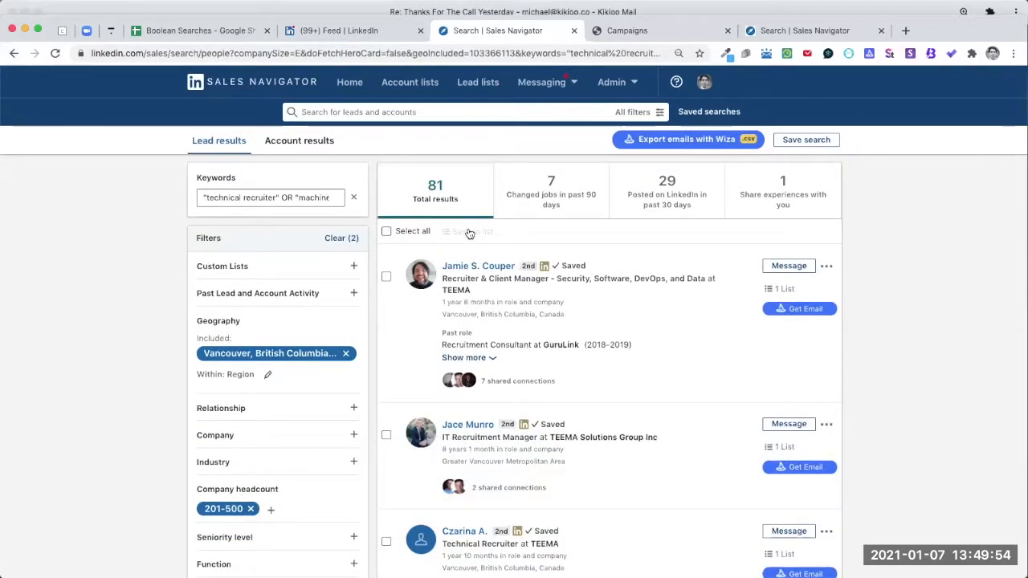
Select all leads on the first results page and save them to the custom list "'s Lead List".
click(386, 232)
click(469, 231)
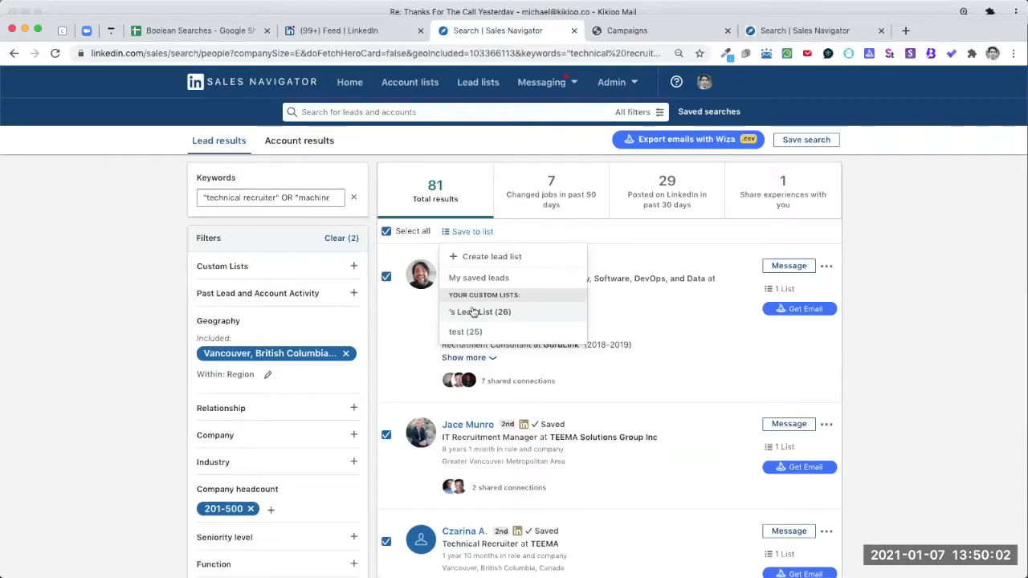
click(473, 311)
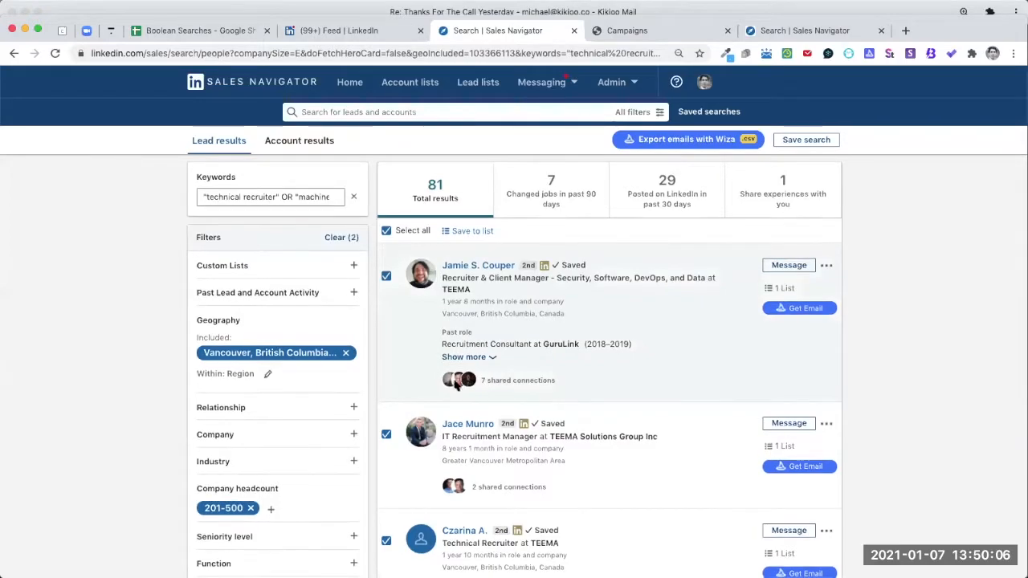
Go to results page 2, select all of its leads and save them to a custom lead list.
scroll(546, 533, down, 15)
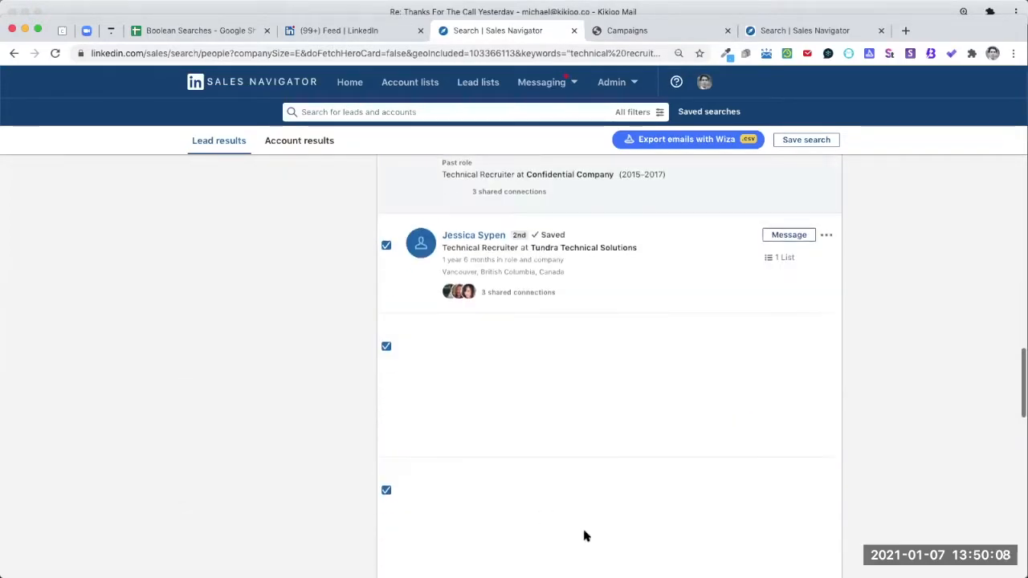
click(608, 566)
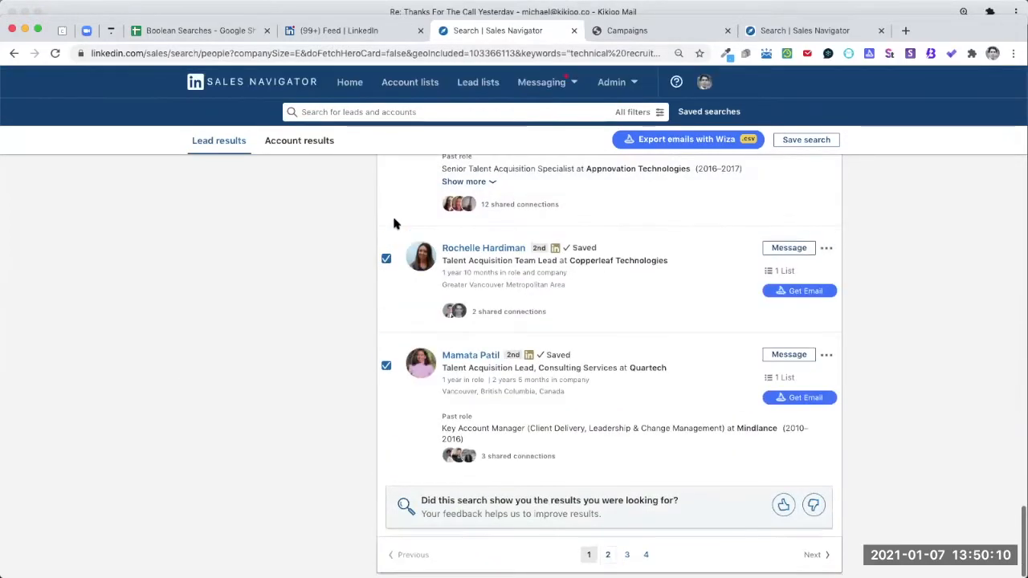
scroll(415, 253, up, 5)
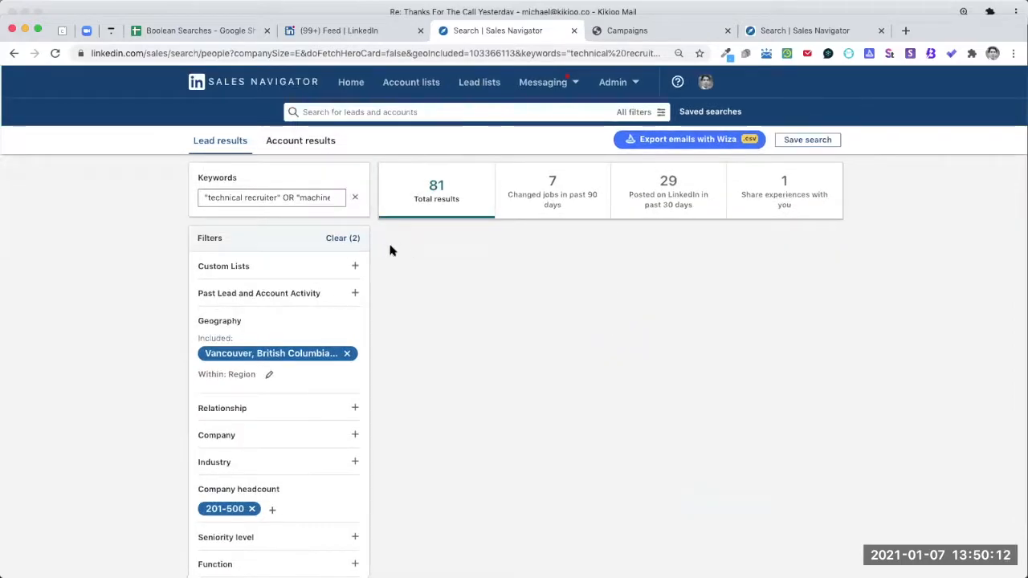
scroll(592, 445, down, 15)
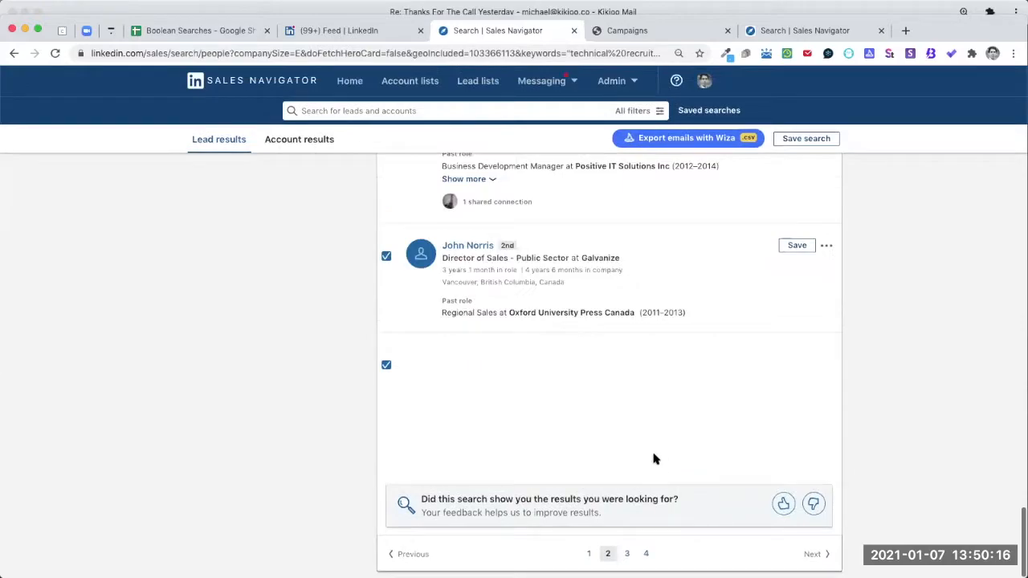
scroll(586, 375, up, 15)
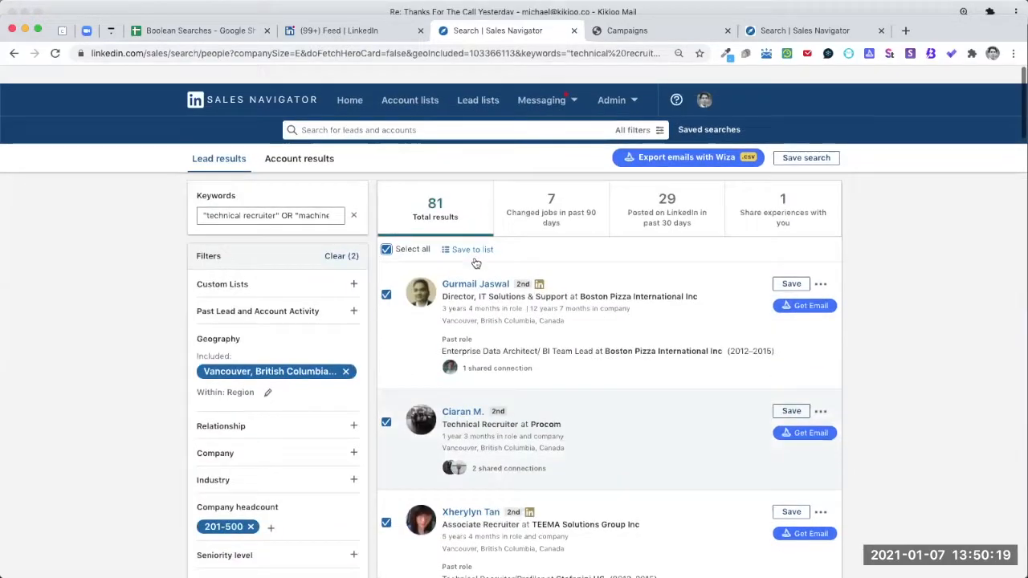
click(472, 250)
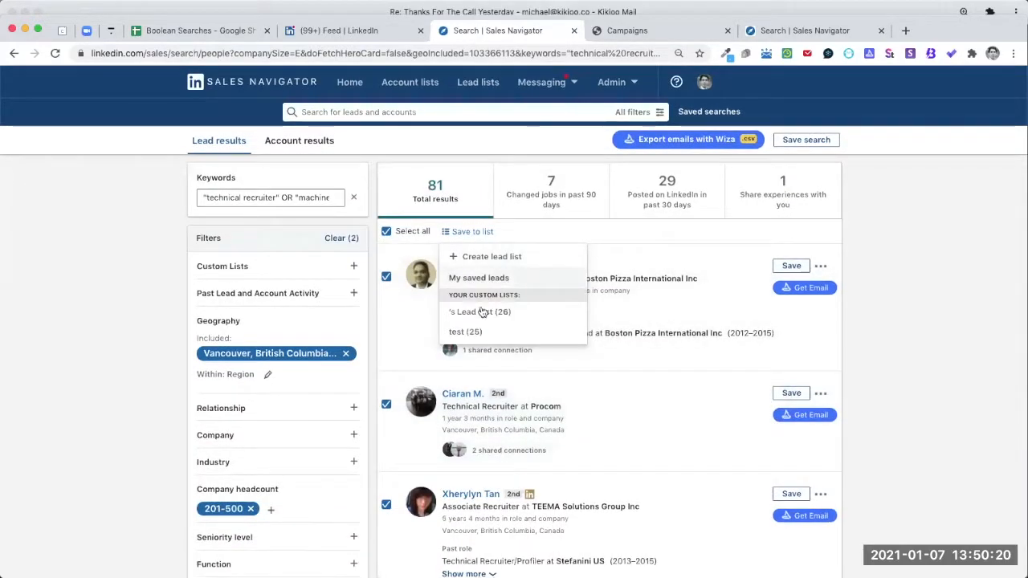
click(571, 338)
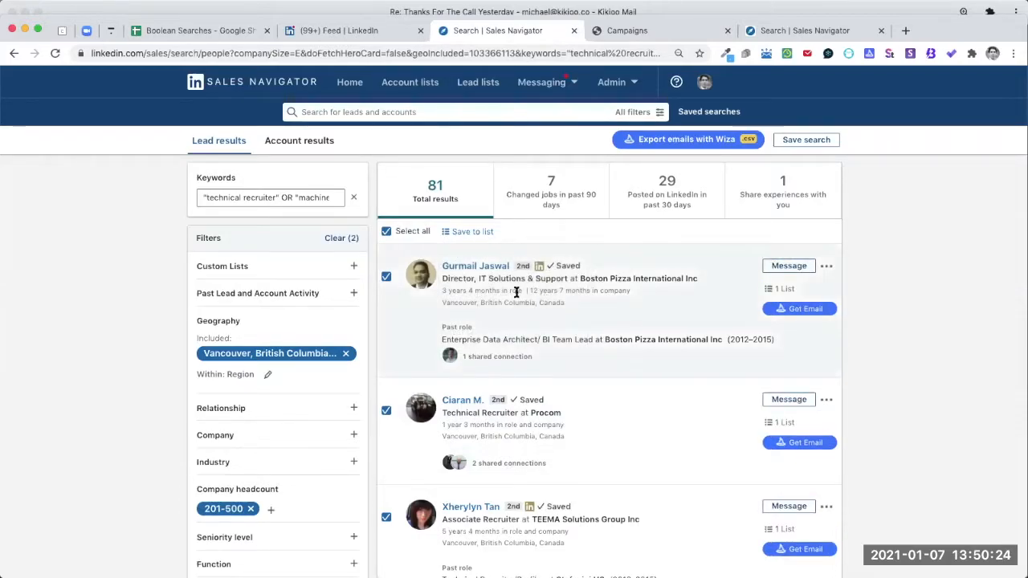
Copy the lead search URL and enter it as the filter URL of a new Kikioo campaign named "Tech Rec Test".
click(387, 53)
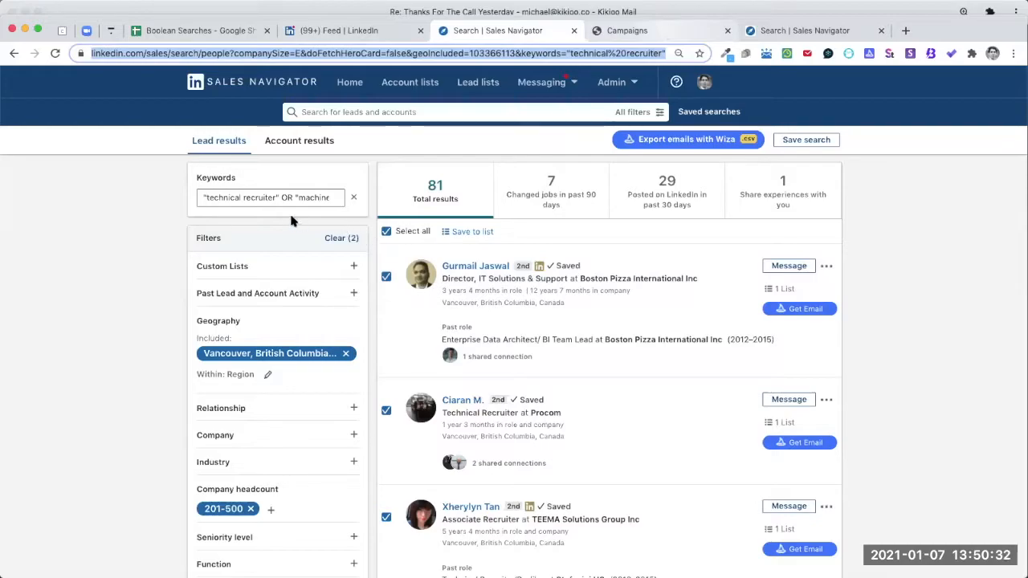
key(ctrl+Tab)
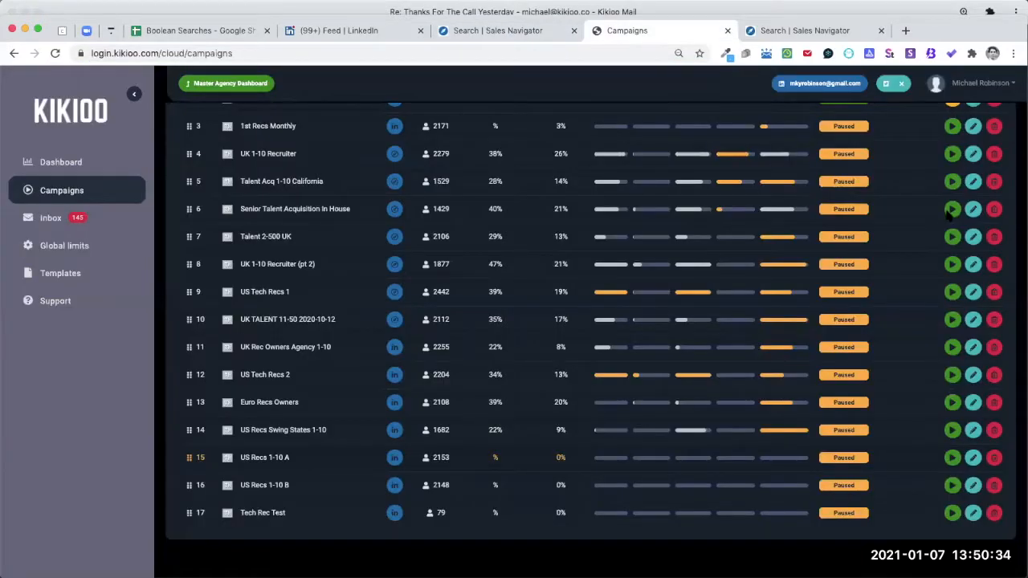
scroll(546, 285, up, 5)
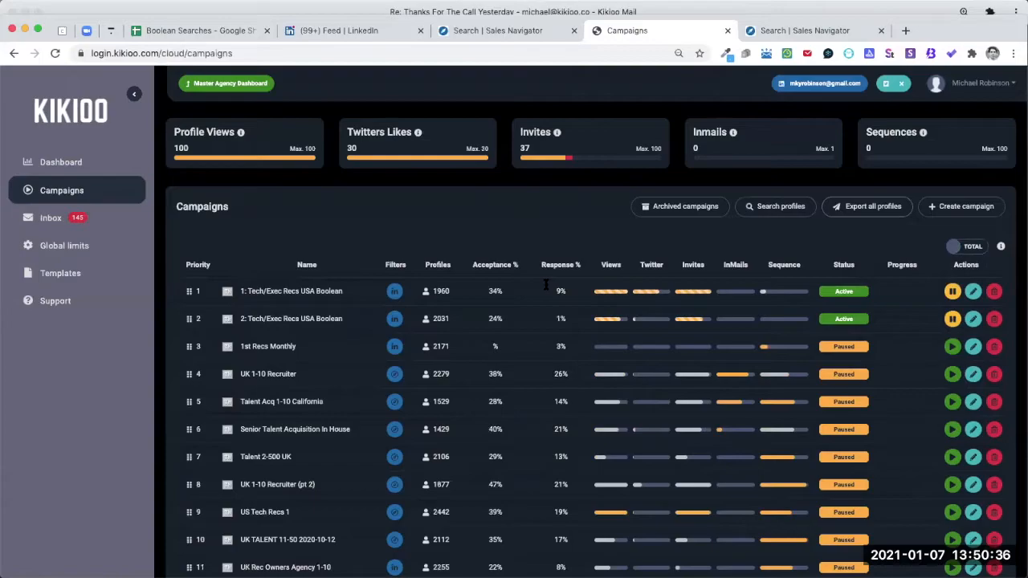
text(Tech )
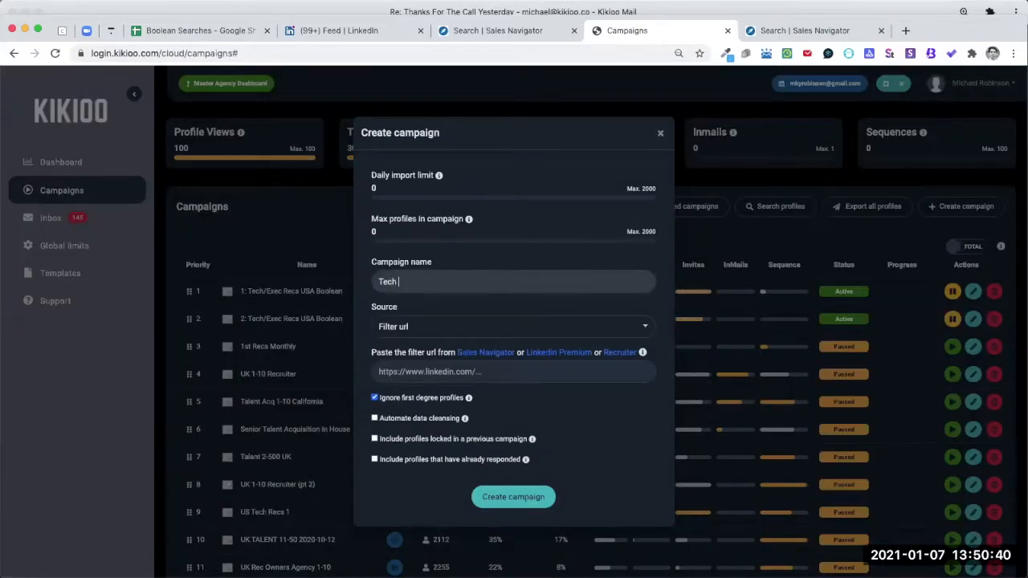
text(Tec Test)
click(532, 367)
key(super+v)
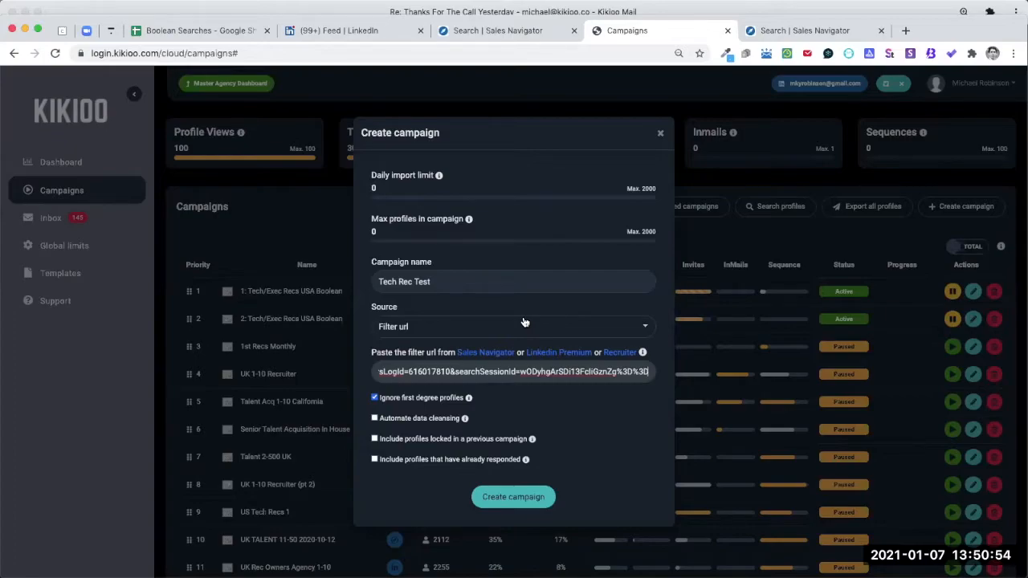
Change the campaign's source to Profile links and choose uploading a CSV as the way to supply them.
click(534, 334)
click(534, 337)
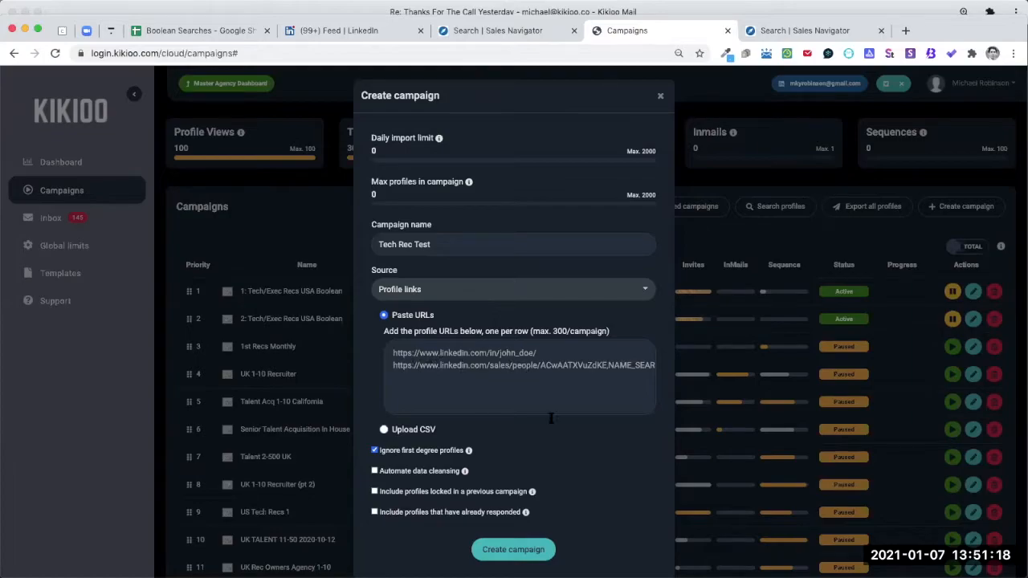
click(381, 366)
click(411, 367)
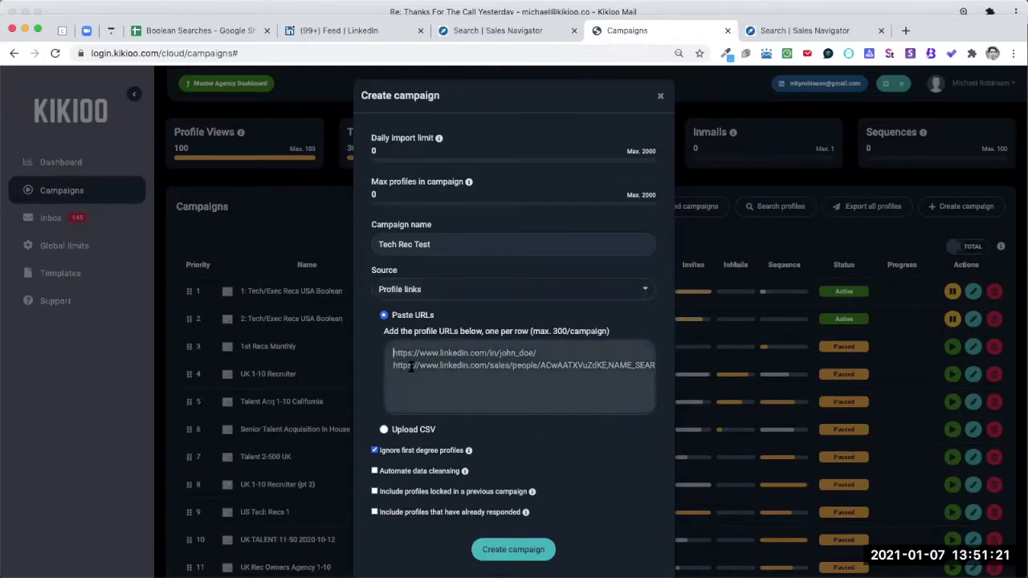
click(384, 430)
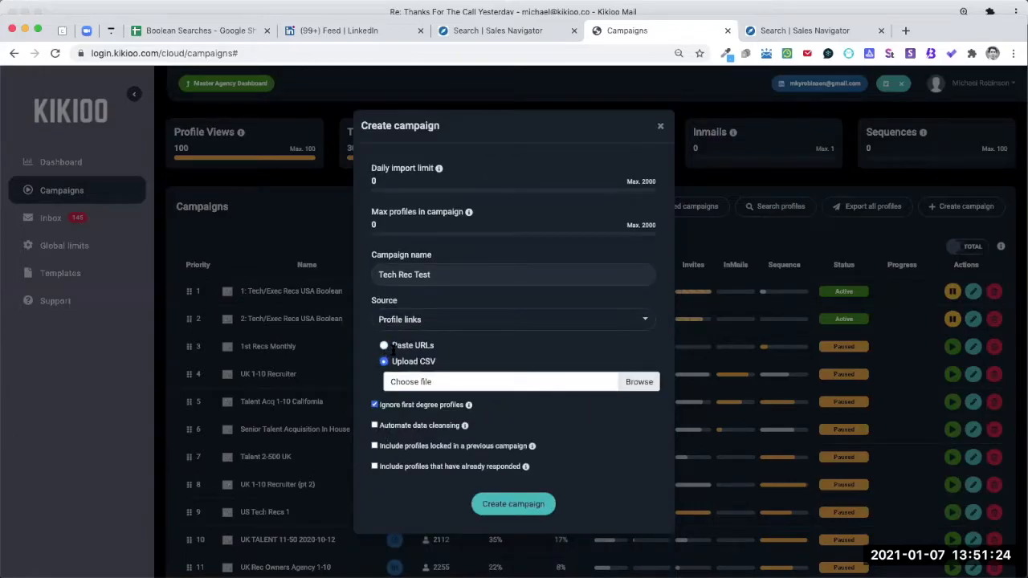
Switch the profile source to Paste URLs, enable Automate data cleansing, and create the campaign.
click(544, 370)
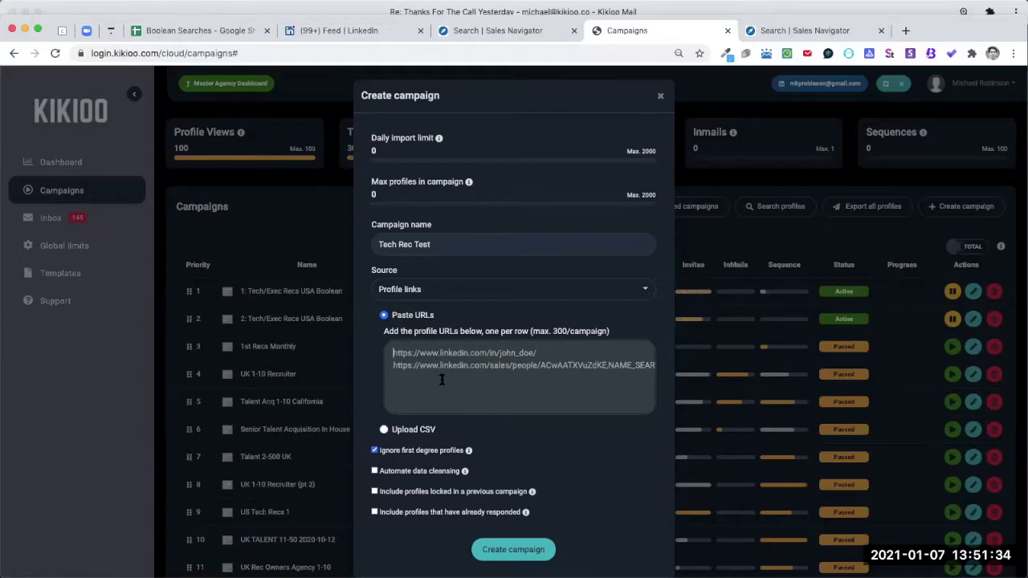
click(375, 473)
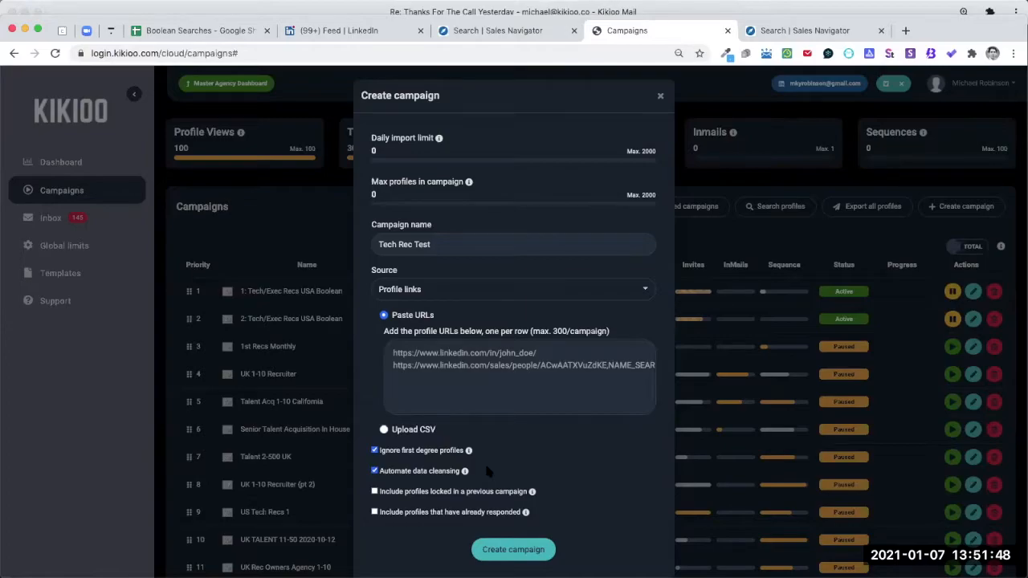
scroll(486, 470, down, 1)
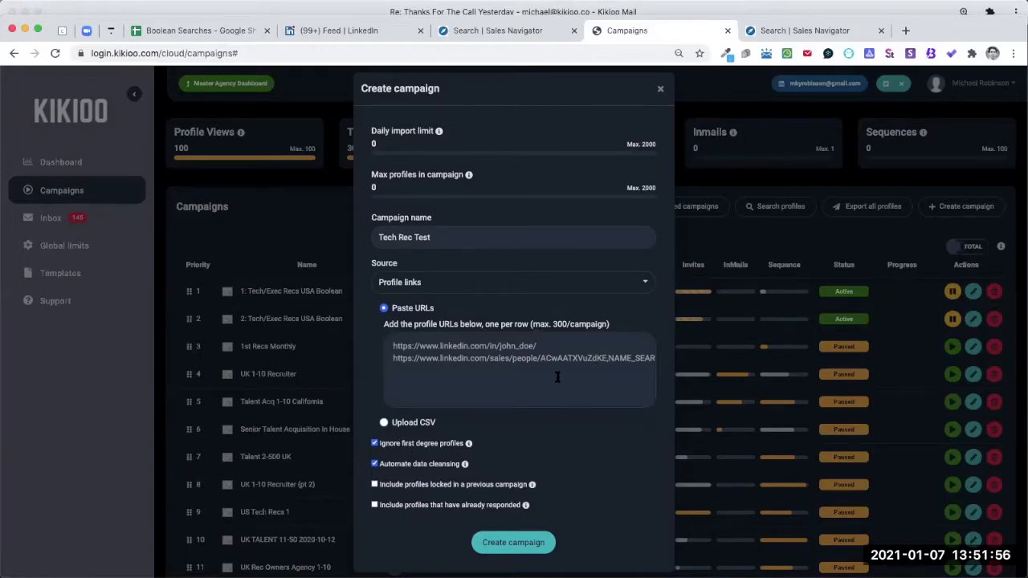
scroll(552, 398, right, 1)
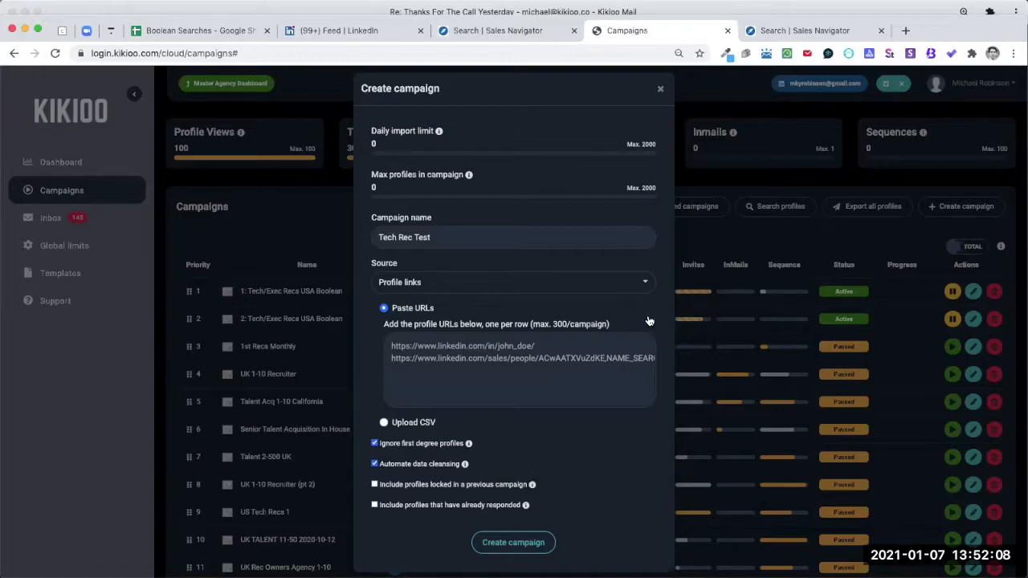
click(510, 551)
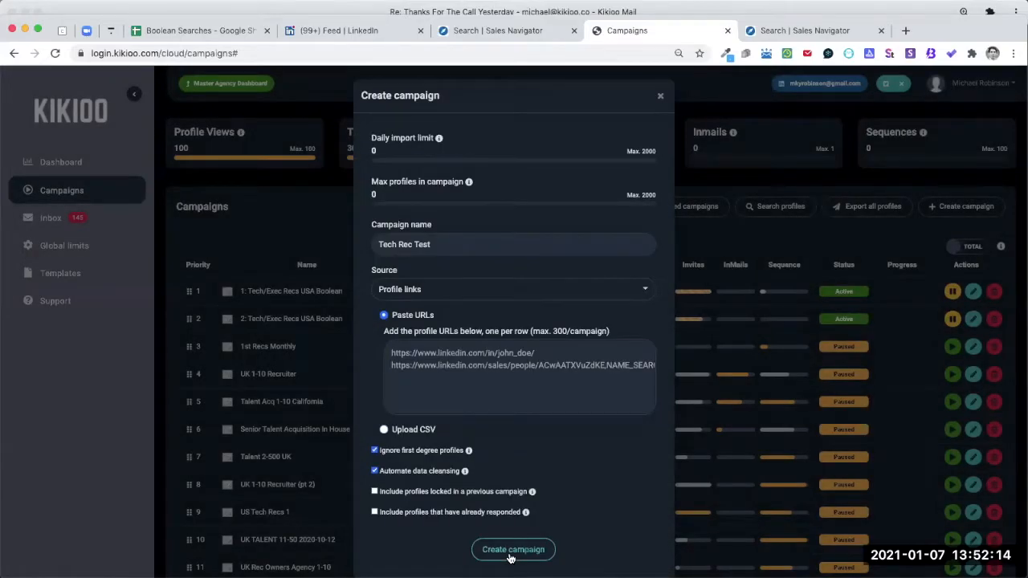
click(510, 554)
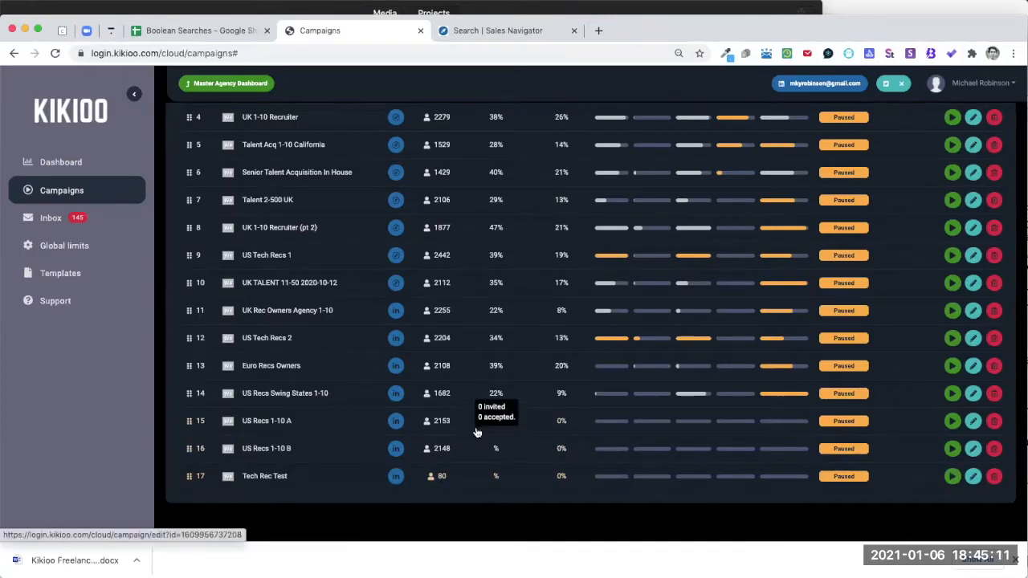
Open the "Tech Rec Test" campaign for editing and clear the search filter on its profiles list.
scroll(474, 432, up, 3)
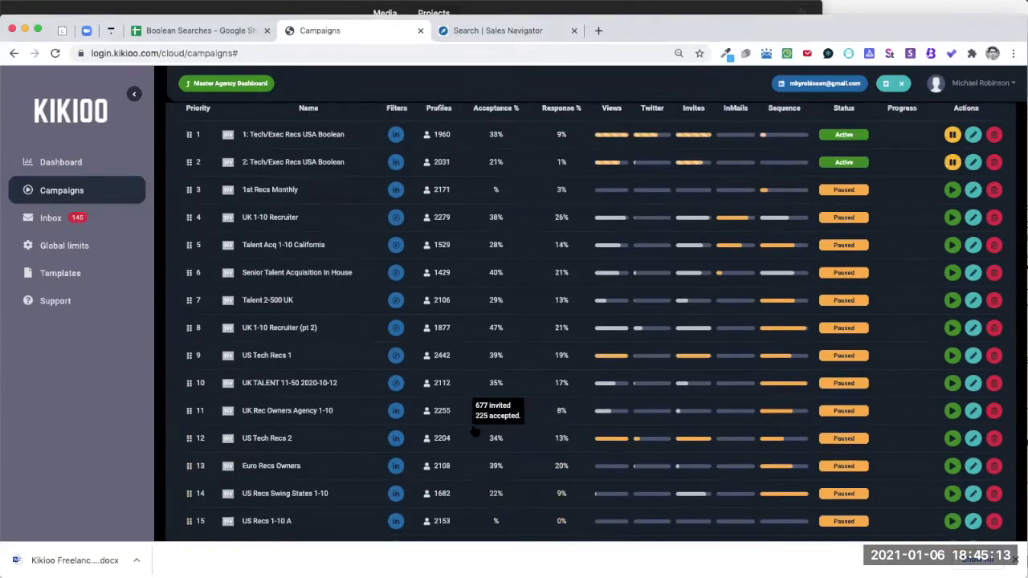
scroll(953, 477, down, 3)
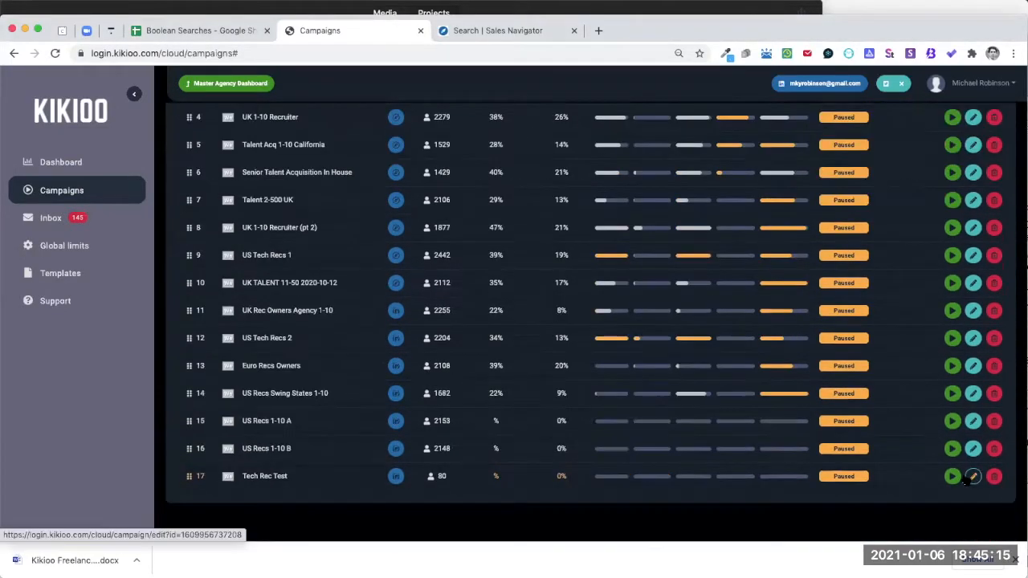
click(971, 477)
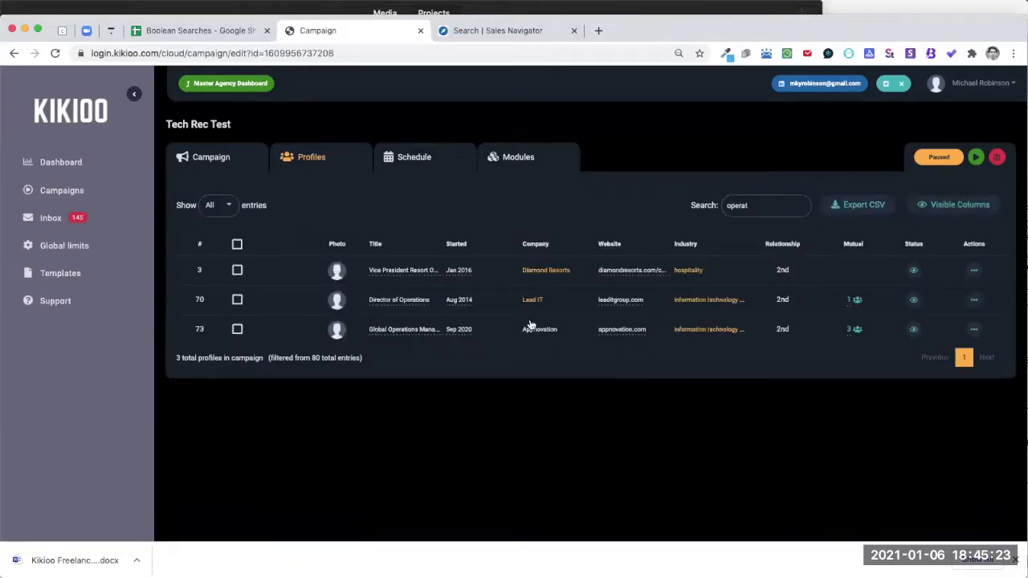
double_click(777, 210)
key(BackSpace)
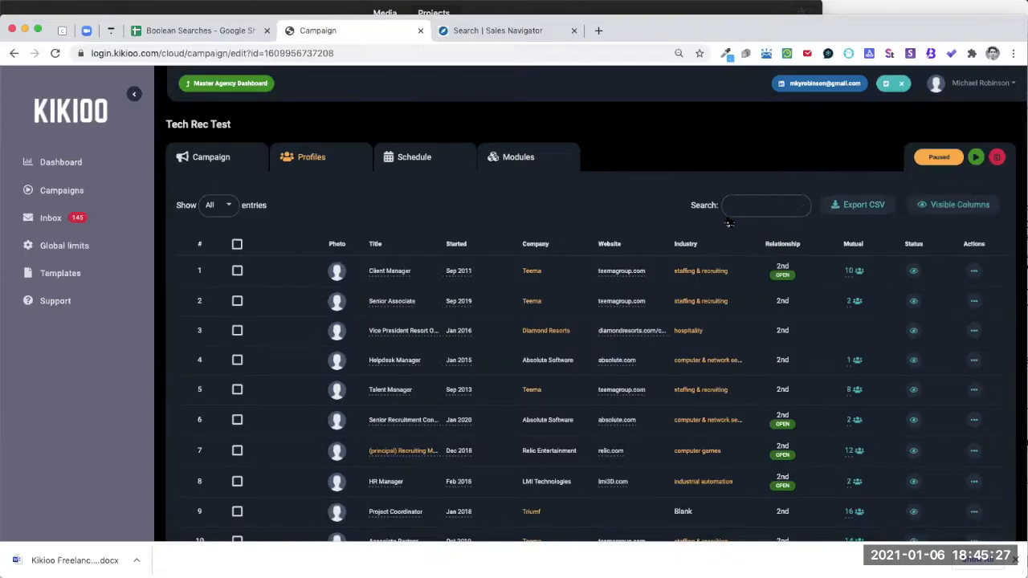
Examine the titles, companies and industries in the campaign's profile list with all entries shown.
scroll(634, 239, down, 15)
scroll(580, 303, down, 10)
scroll(240, 219, up, 20)
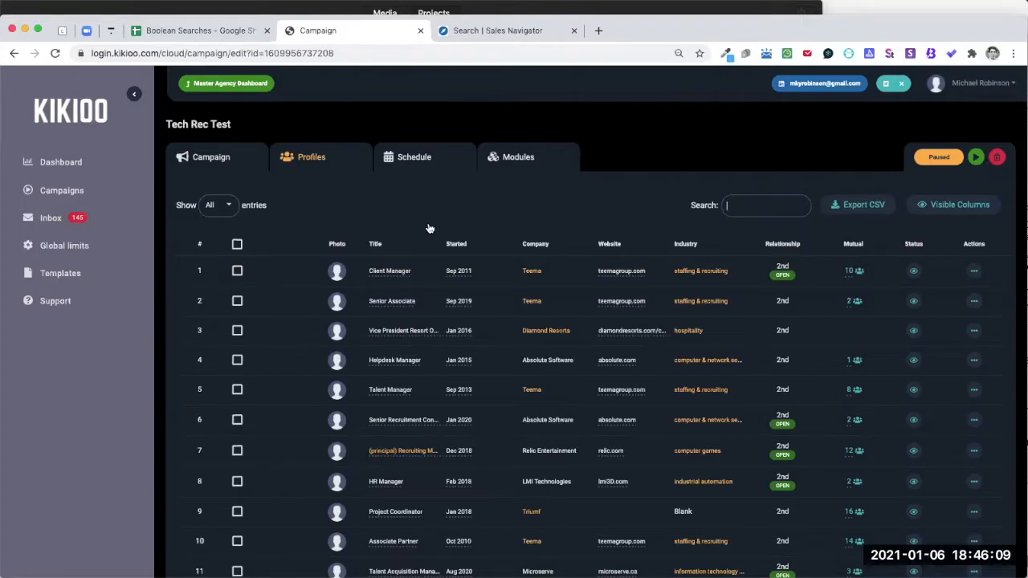
scroll(629, 297, down, 1)
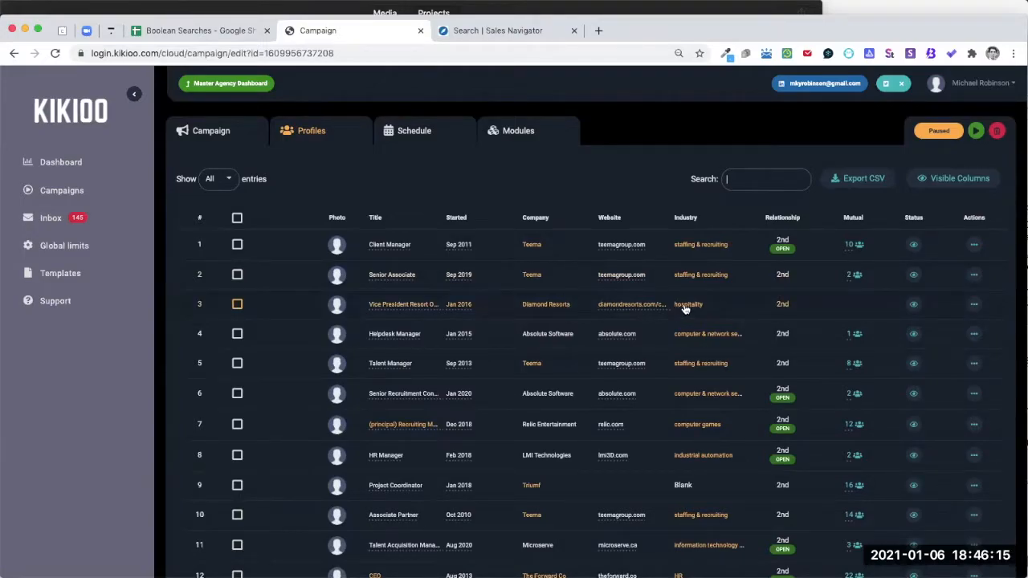
scroll(499, 305, up, 1)
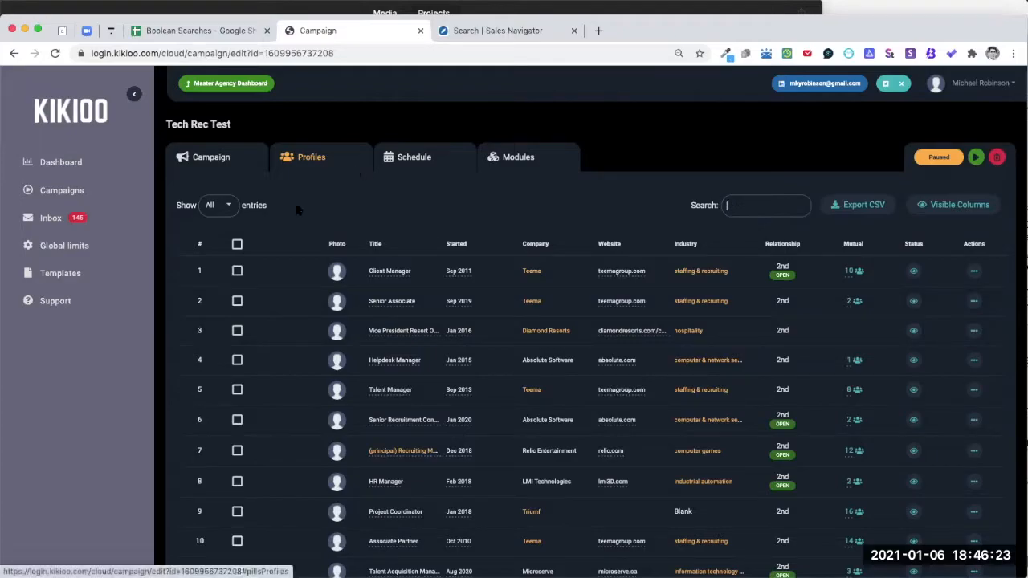
click(216, 205)
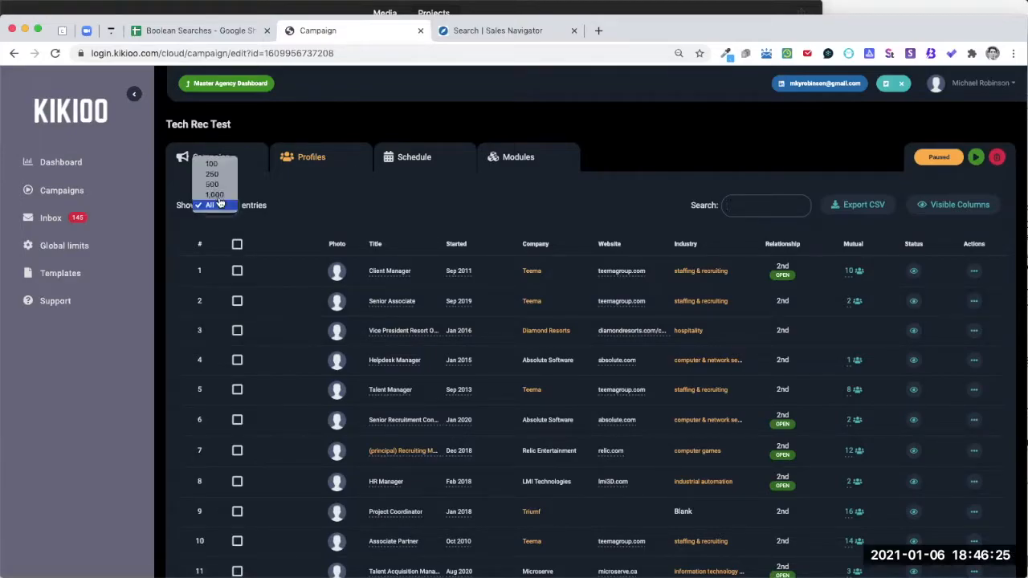
click(213, 203)
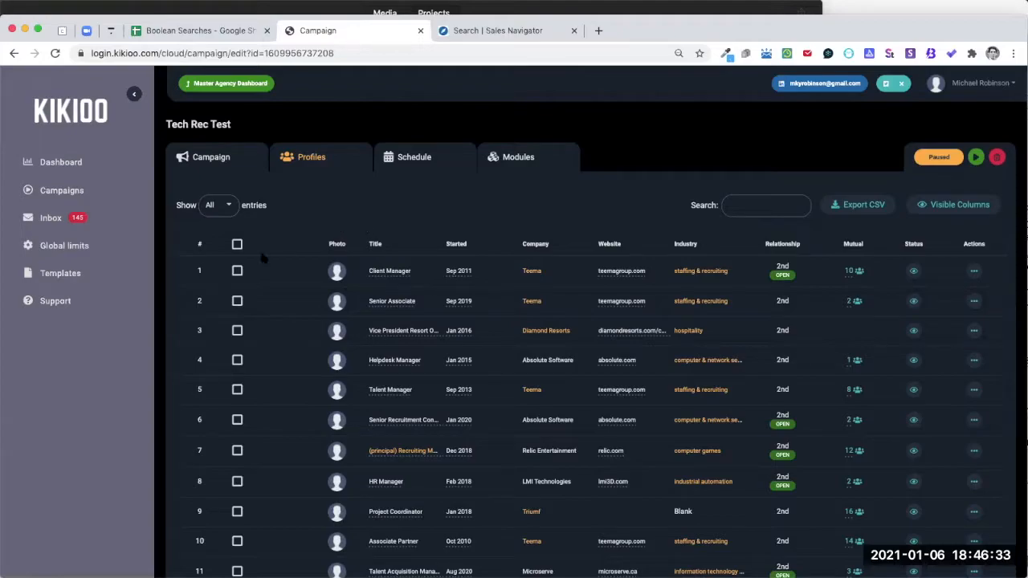
Select all profiles in the campaign, skip them, and sort the list by industry.
click(236, 245)
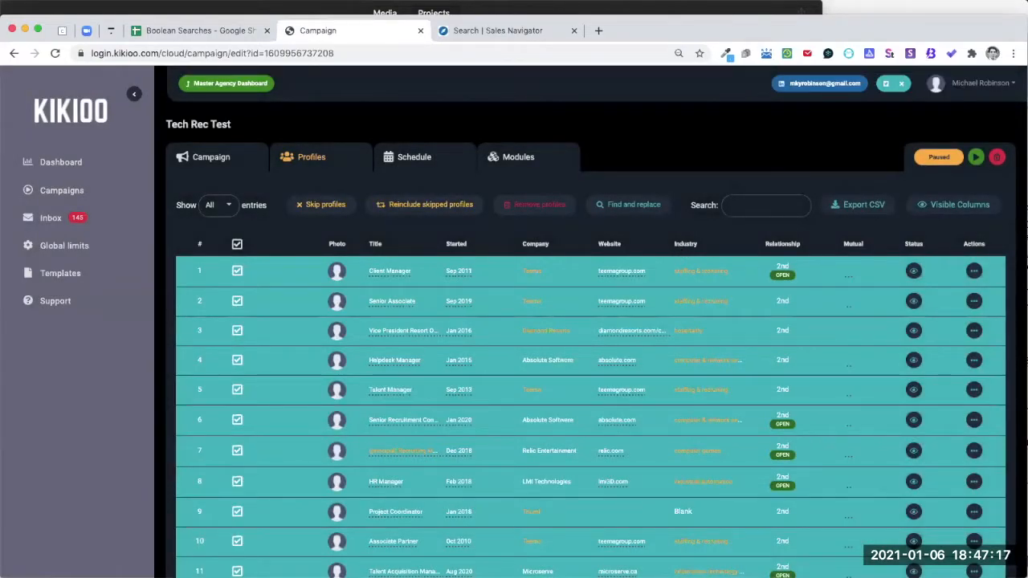
click(677, 243)
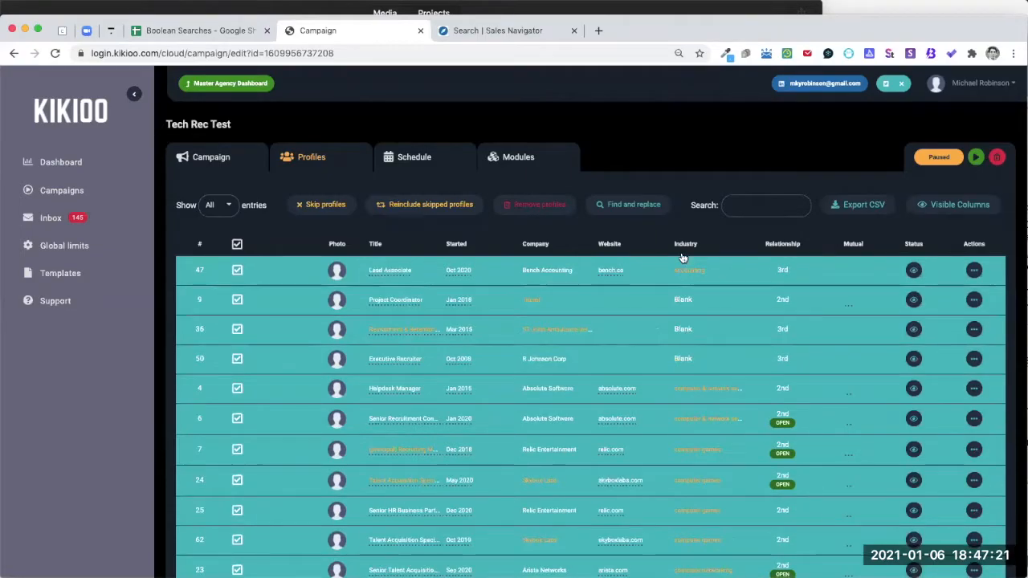
scroll(656, 383, down, 3)
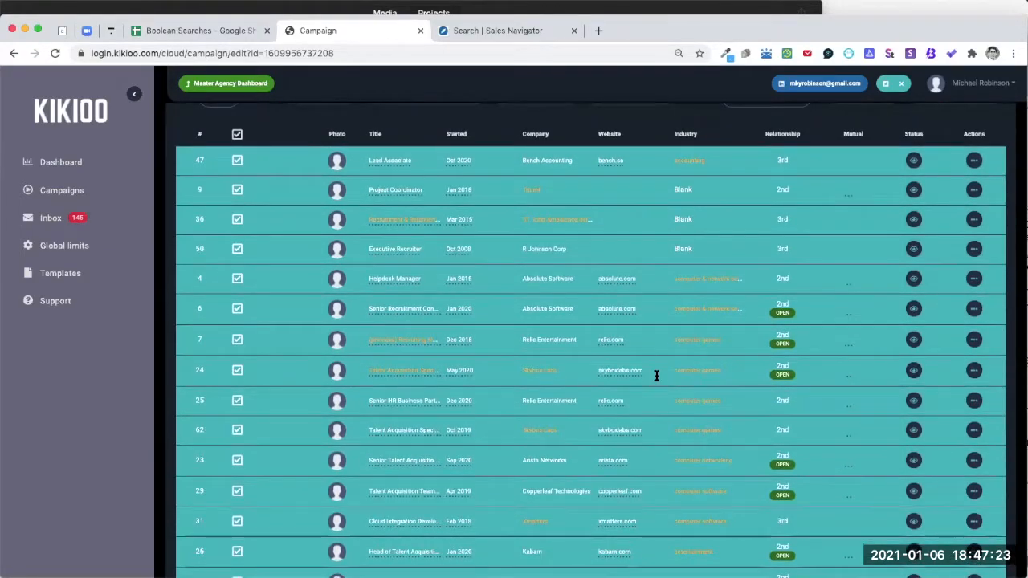
scroll(656, 375, down, 8)
scroll(731, 255, up, 10)
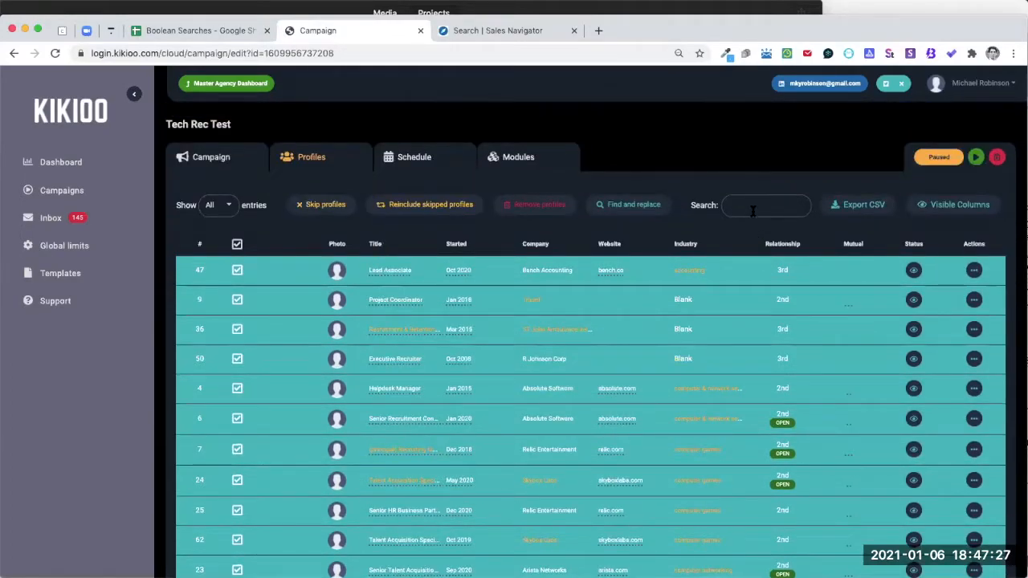
Search the campaign's profiles for "senior", look through the matches, and clear the search.
click(750, 205)
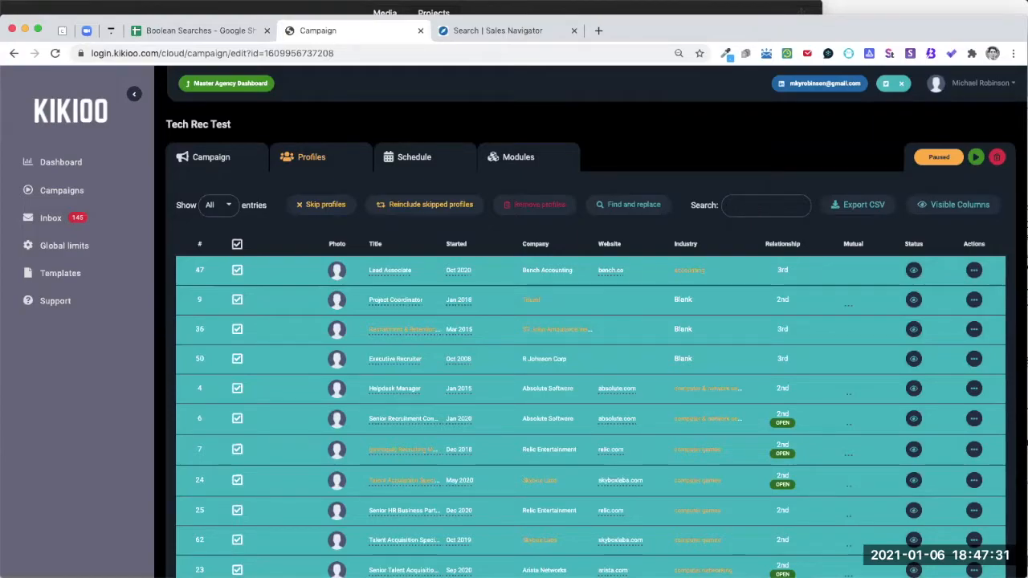
text(senior)
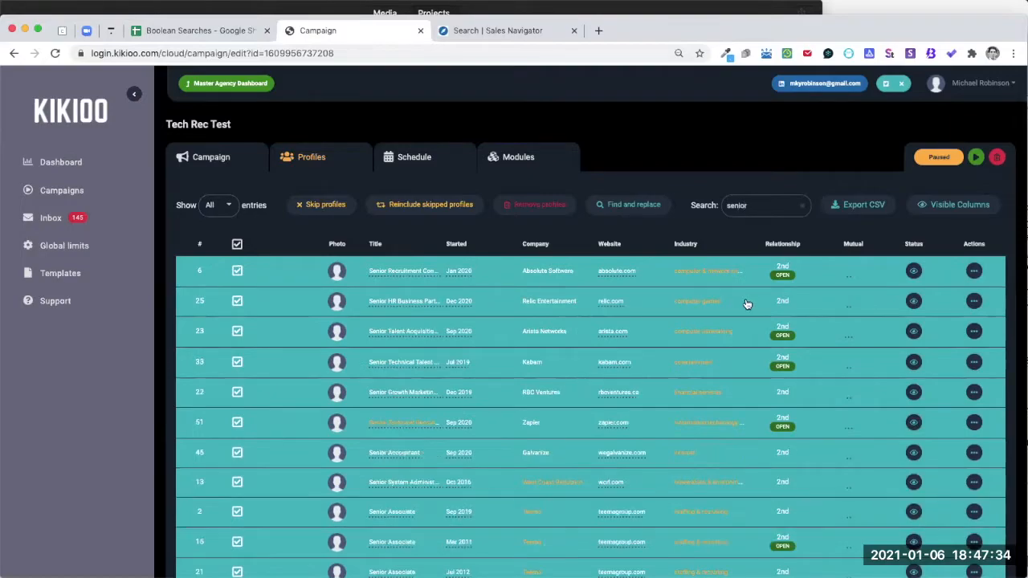
scroll(746, 303, down, 2)
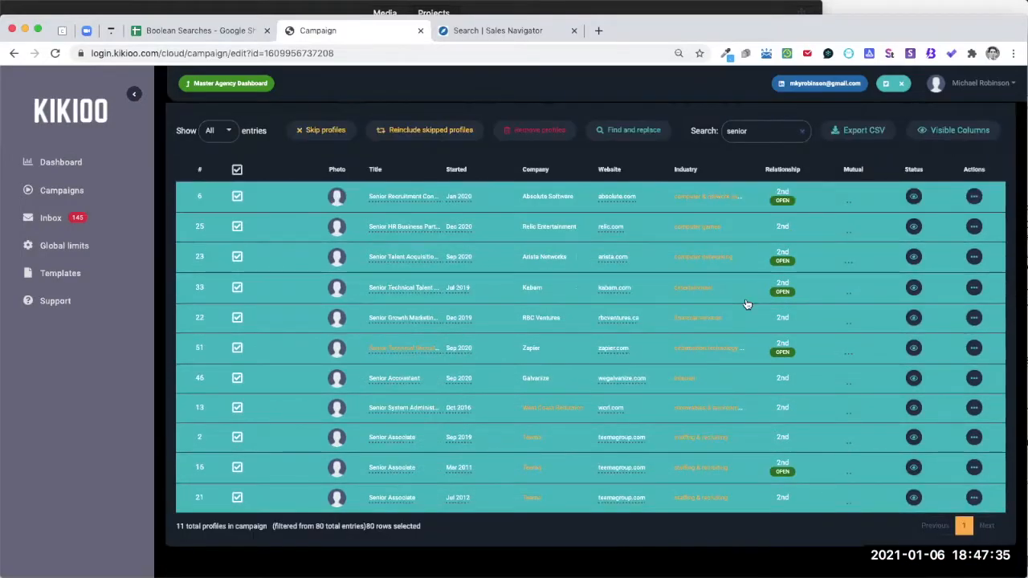
scroll(238, 256, up, 2)
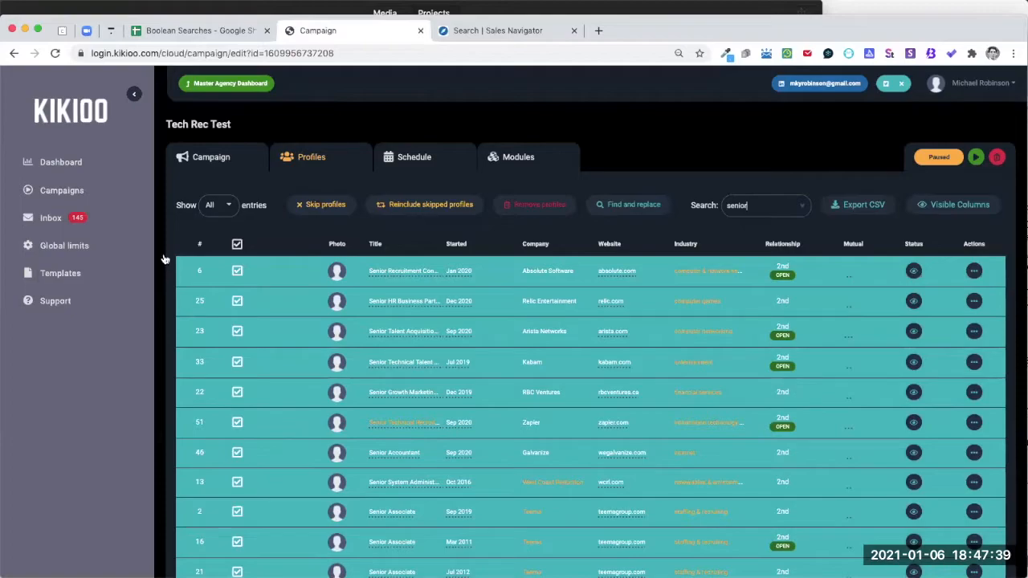
key(BackSpace)
key(BackSpace)
key(BackSpace)
key(BackSpace)
key(BackSpace)
key(BackSpace)
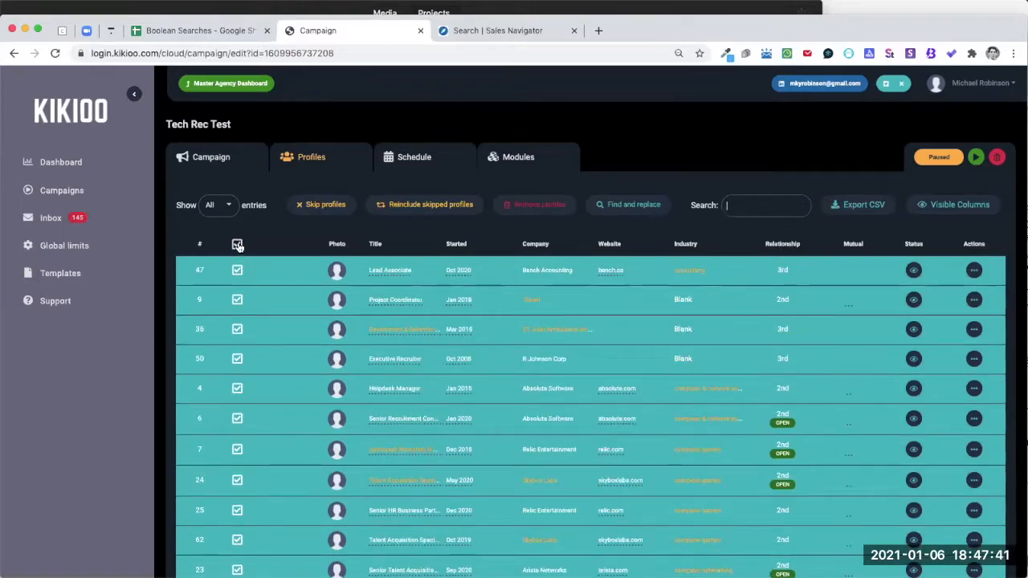
Deselect all profiles, select only those matching the search "senior", reinclude them in the campaign, and clear the search.
click(237, 245)
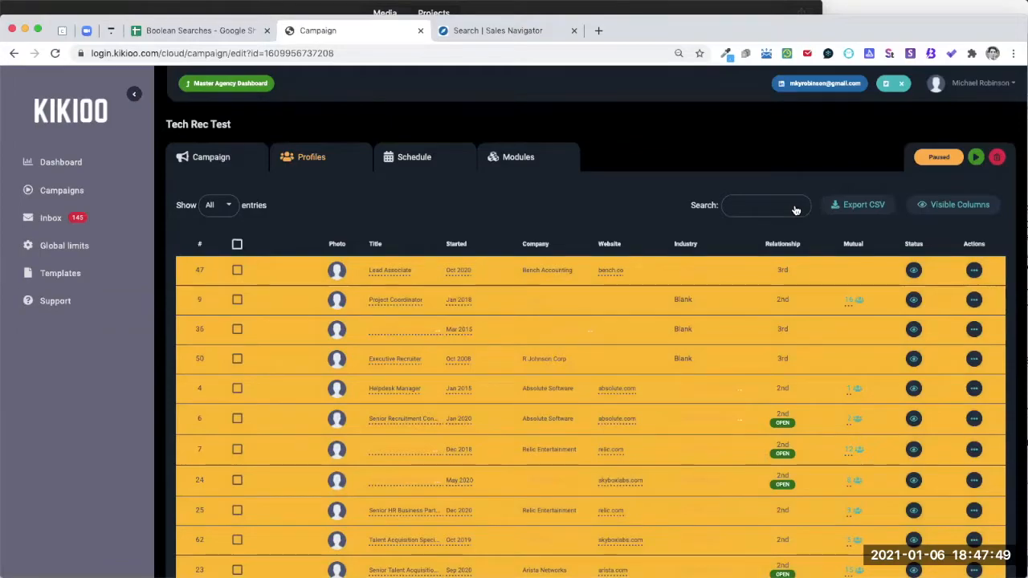
text(senior)
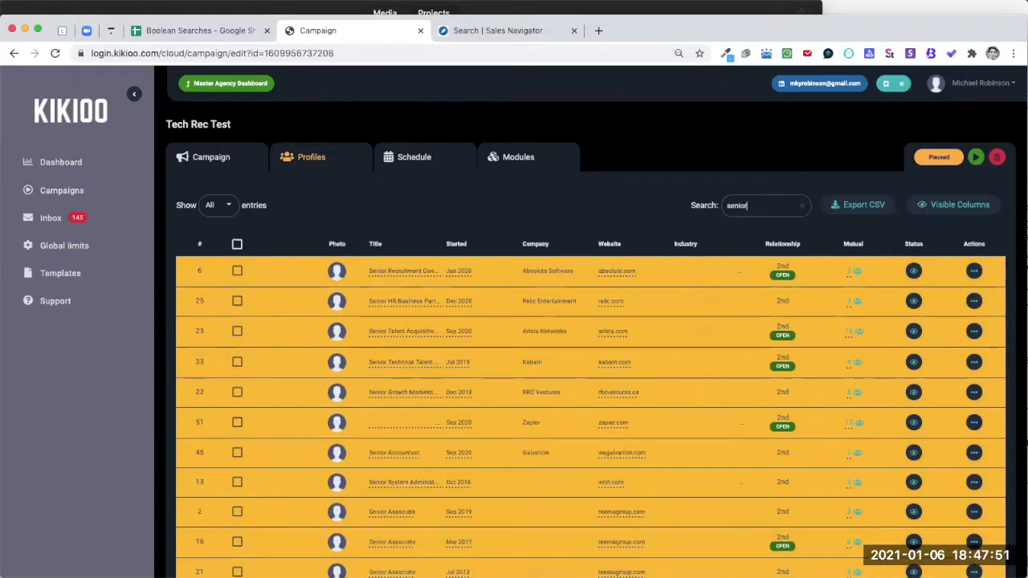
click(236, 244)
click(432, 206)
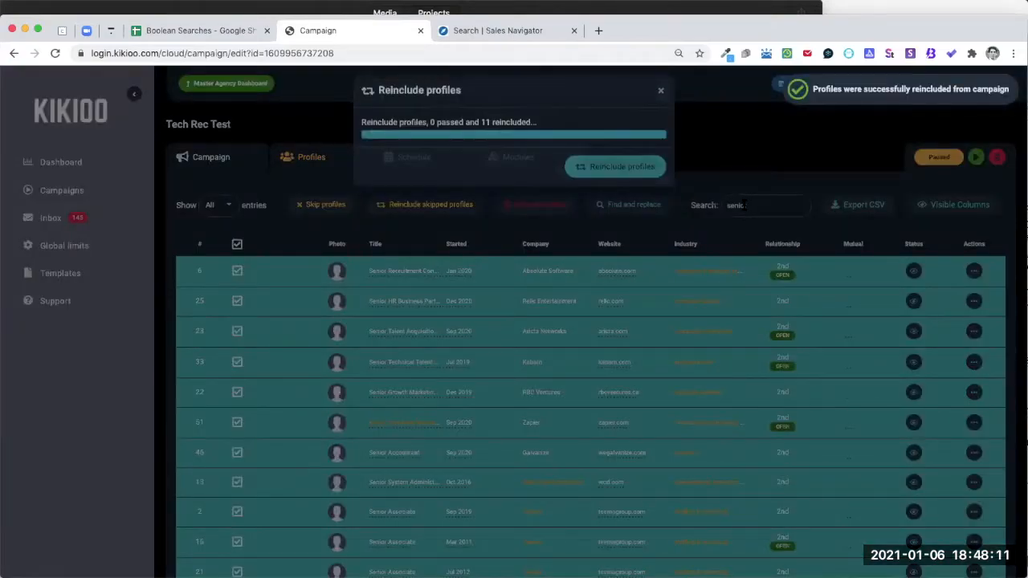
double_click(737, 206)
key(BackSpace)
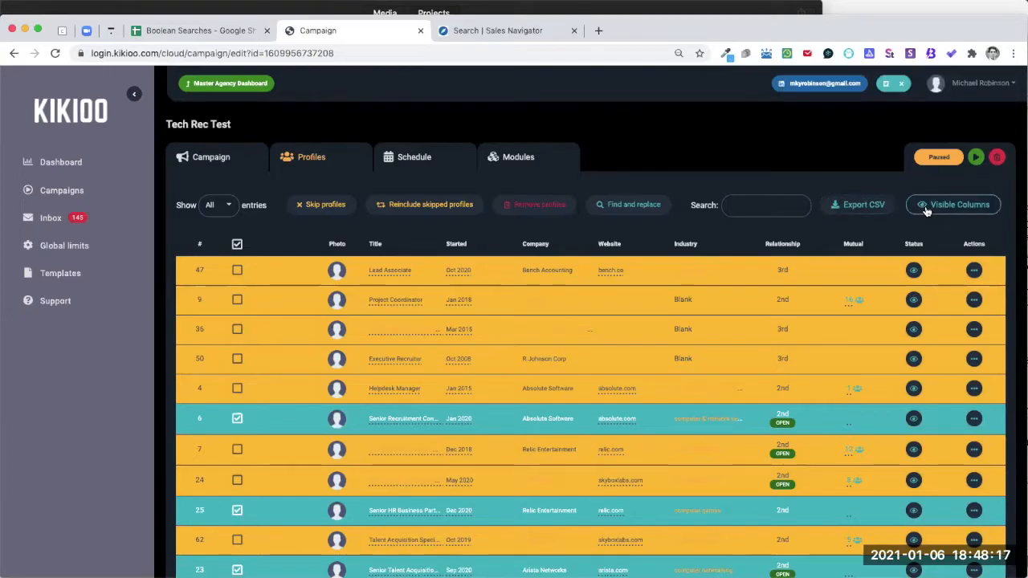
Hide the Website column in the campaign's profile list.
click(927, 207)
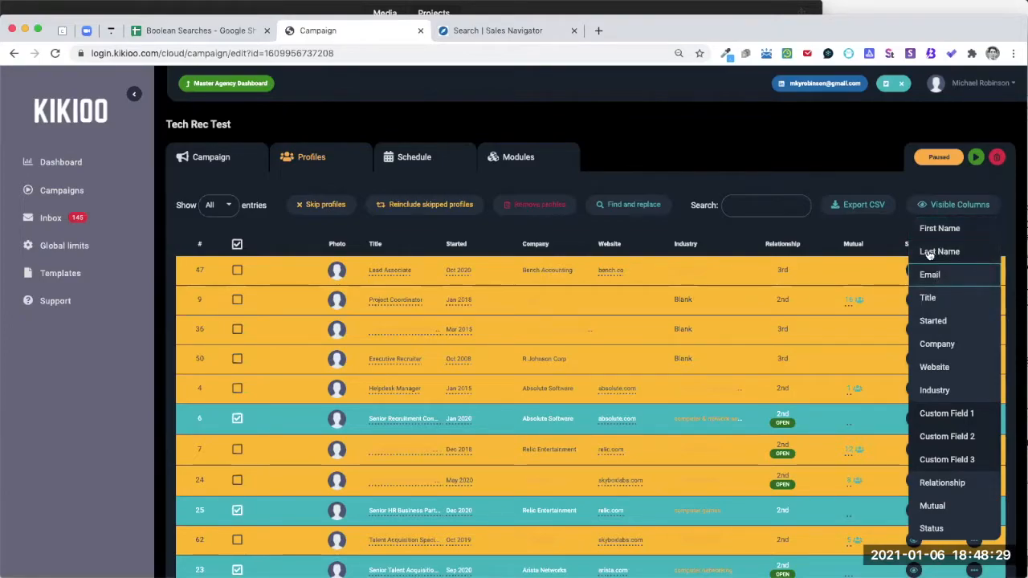
click(934, 369)
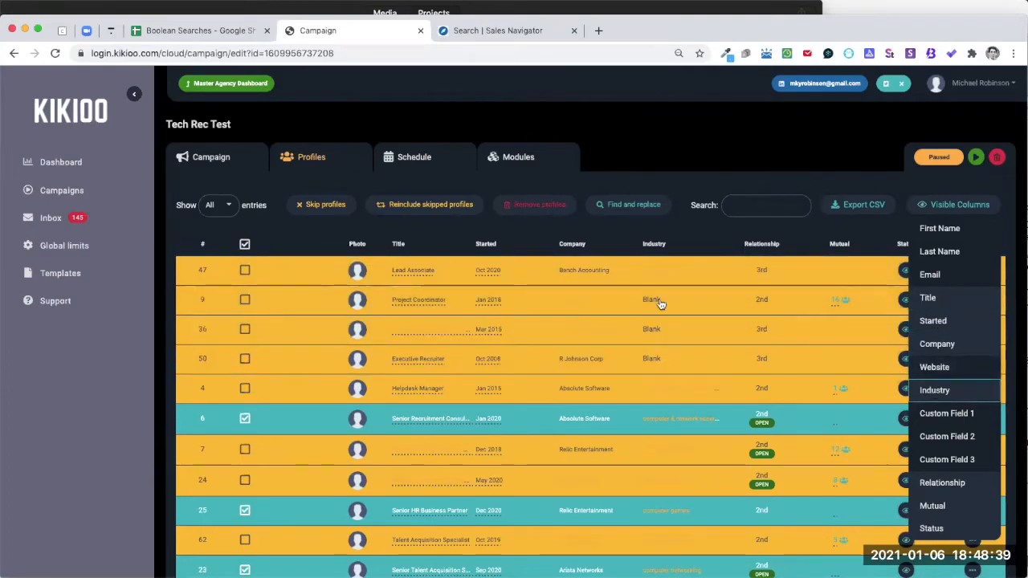
click(857, 226)
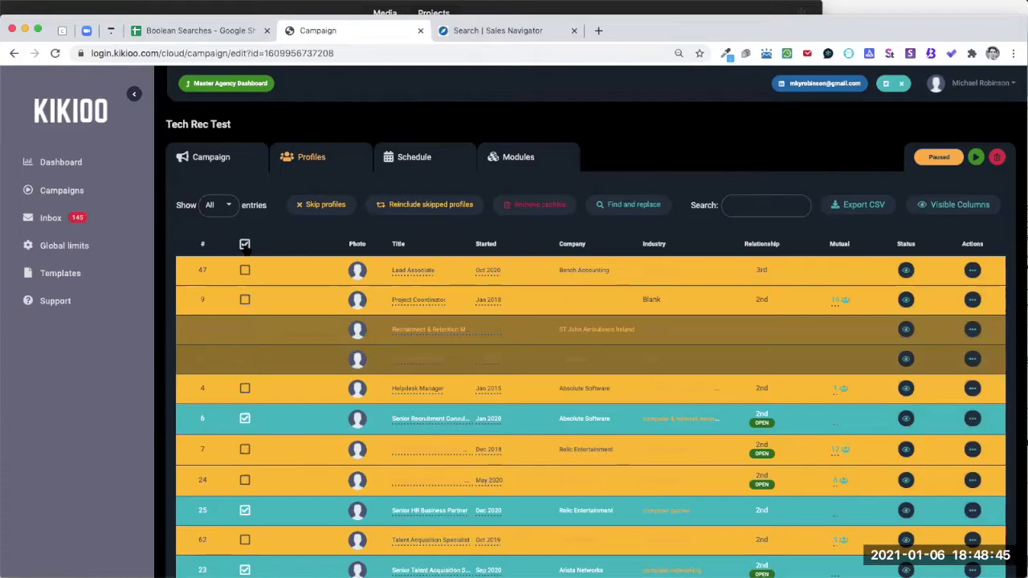
Clear the current profile selection, select only the Helpdesk Manager at Absolute Software, and remove that profile from the campaign.
click(245, 245)
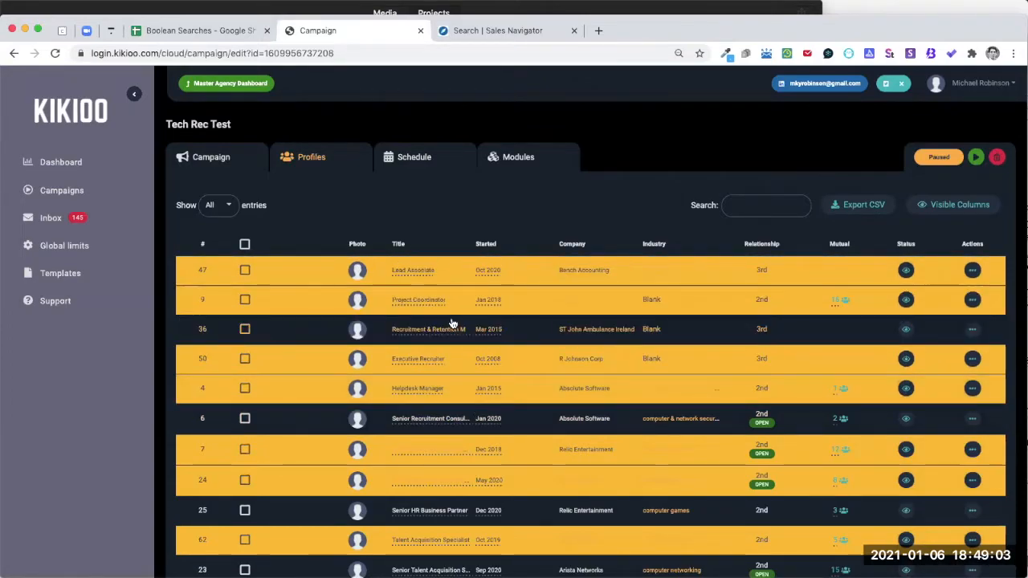
click(245, 388)
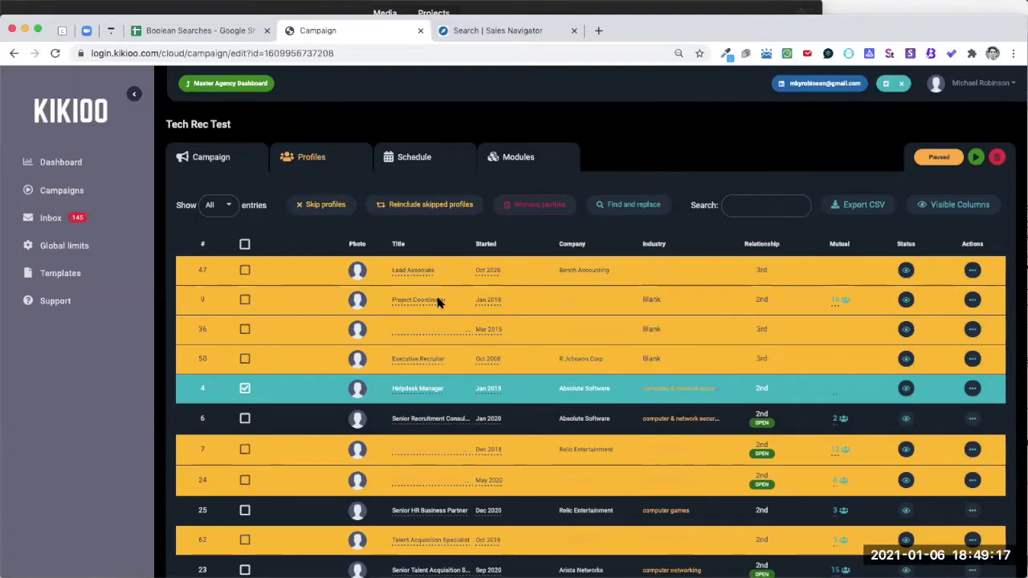
click(535, 204)
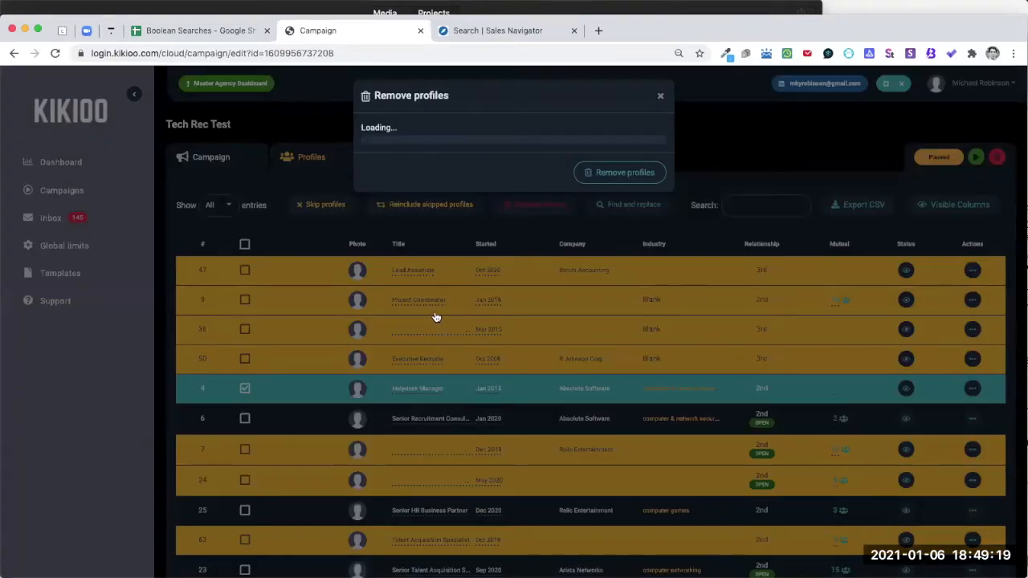
scroll(433, 317, down, 3)
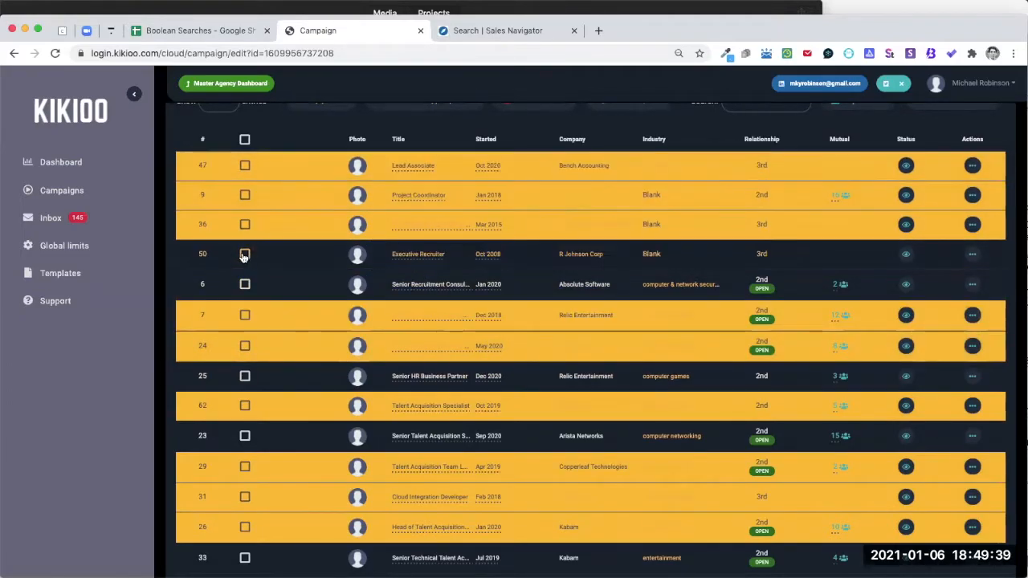
Select the Lead Associate at Bench Accounting and the Executive Recruiter at R Johnson Corp, and reinclude both profiles in the campaign.
click(246, 165)
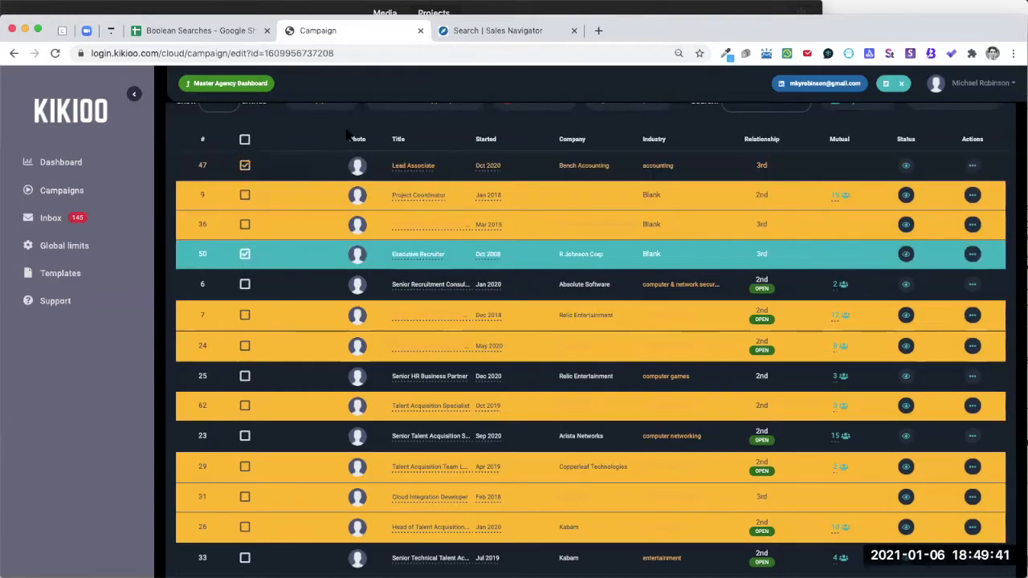
scroll(399, 173, up, 1)
scroll(399, 171, up, 1)
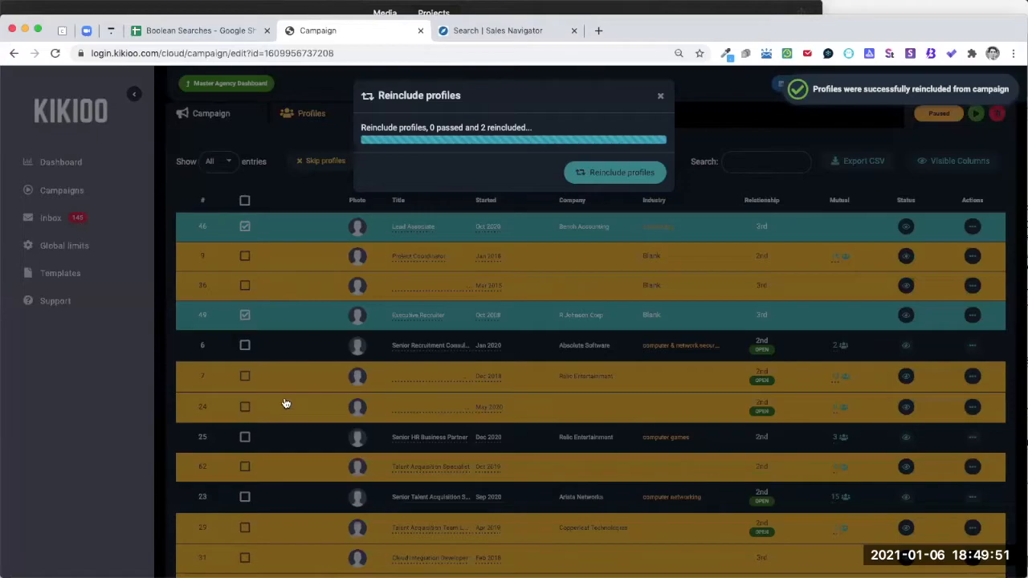
Open the Cloud Integration Developer and Kabam Head of Talent Acquisition profiles in Sales Navigator, review the developer's work history, and return to the Kikioo campaign.
scroll(359, 399, down, 2)
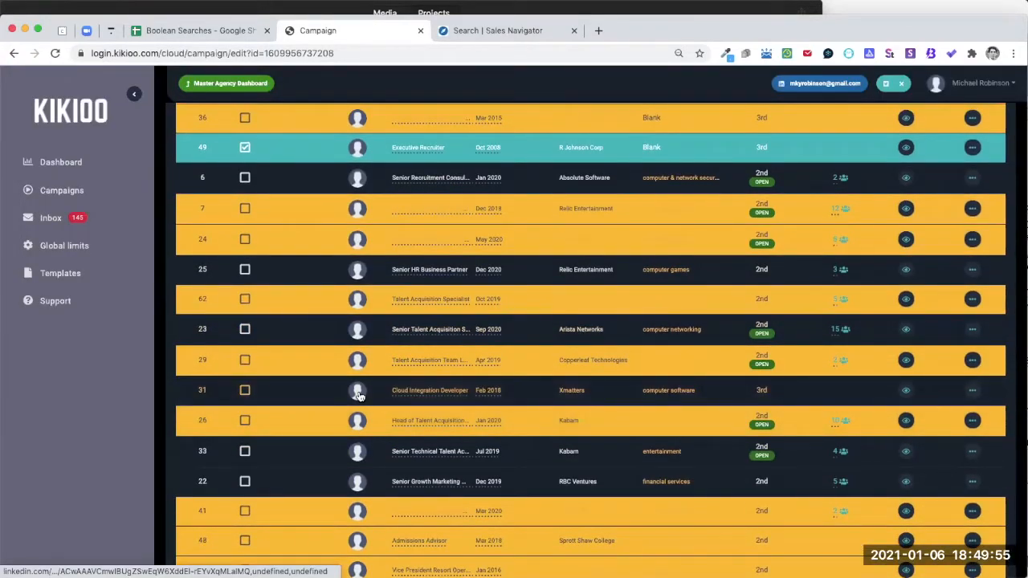
click(536, 208)
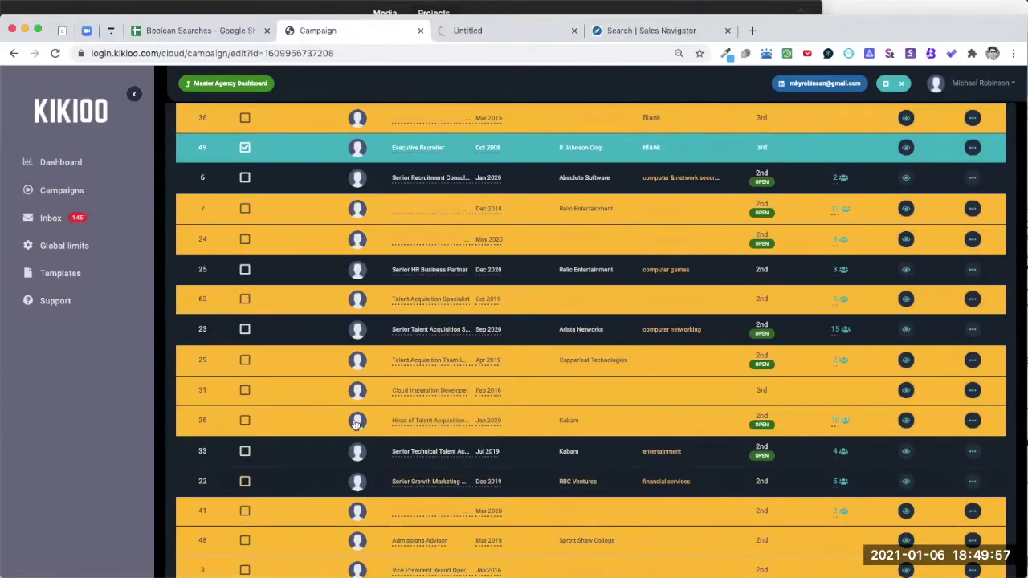
click(355, 424)
click(512, 29)
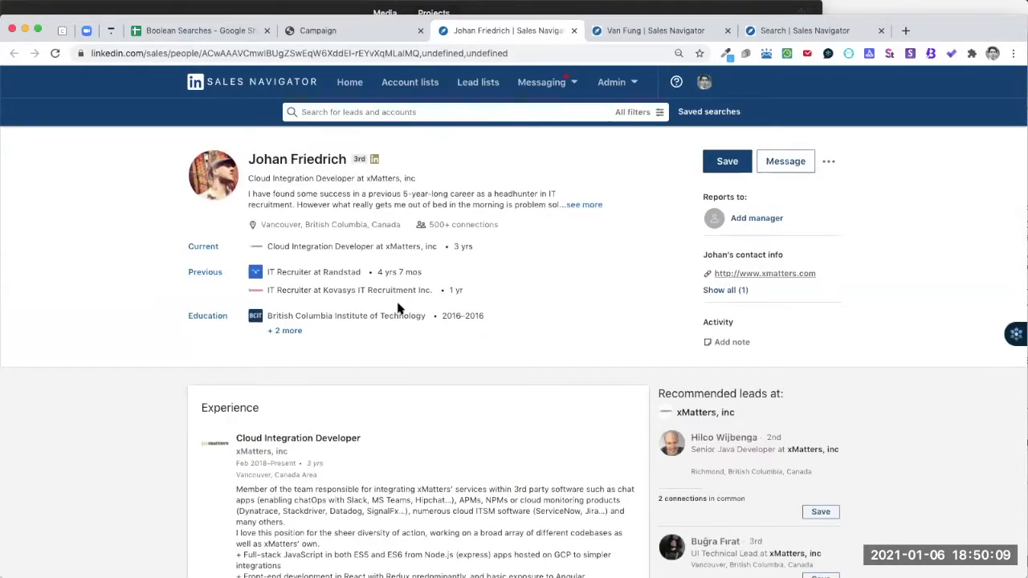
scroll(386, 321, down, 1)
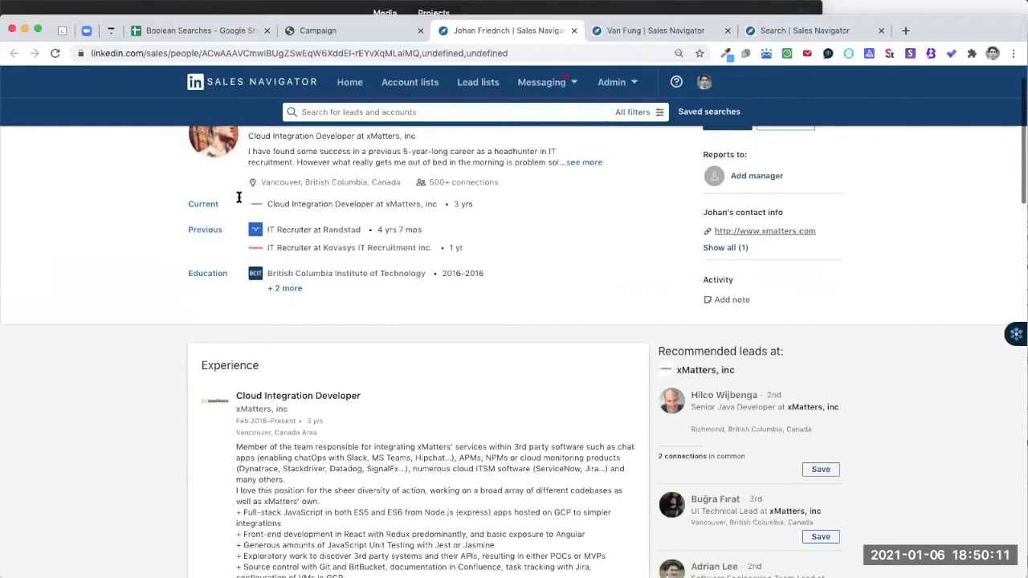
click(321, 32)
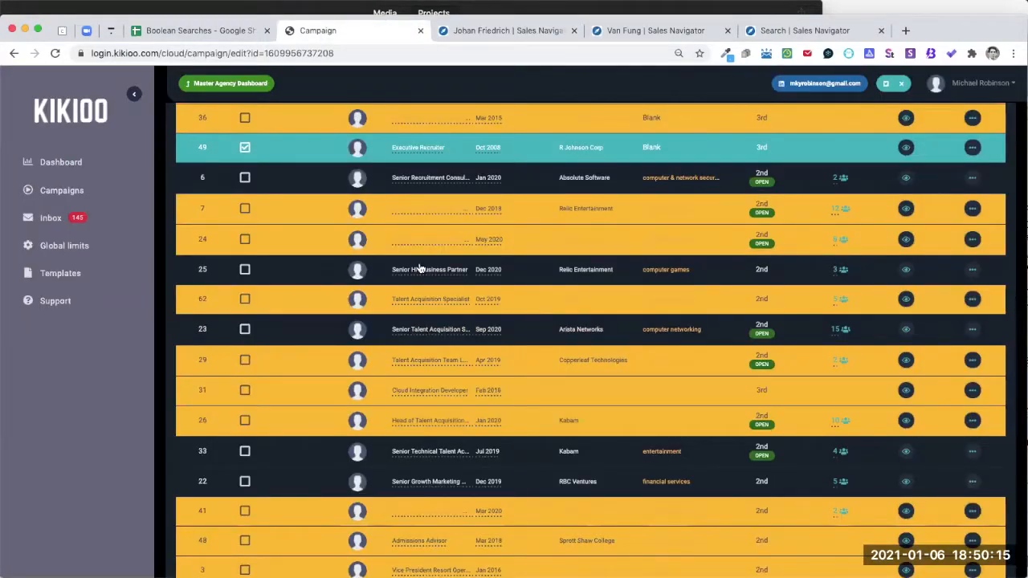
click(843, 301)
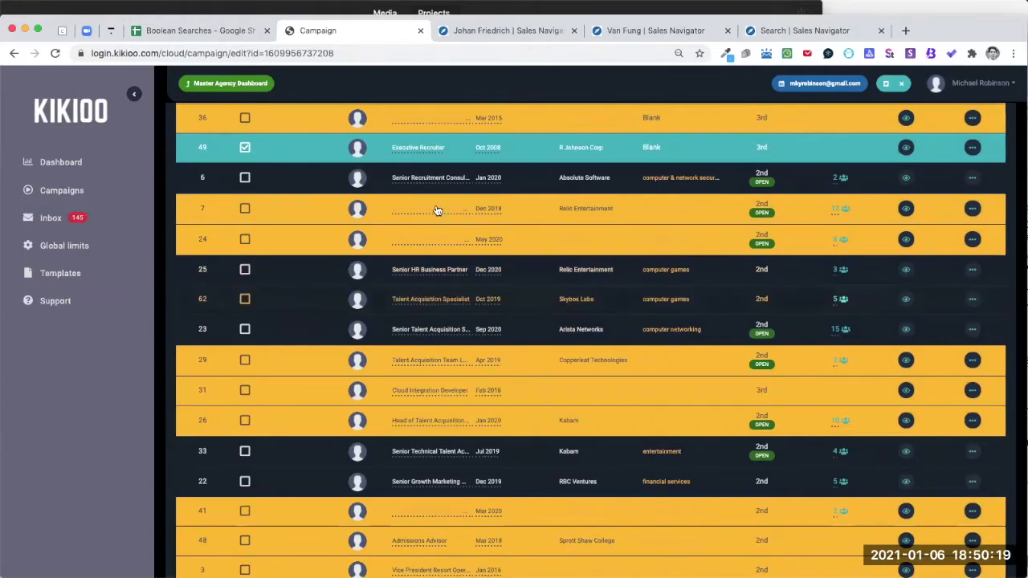
Open the campaign's schedule and enable activity on Sunday and Saturday.
scroll(425, 172, up, 3)
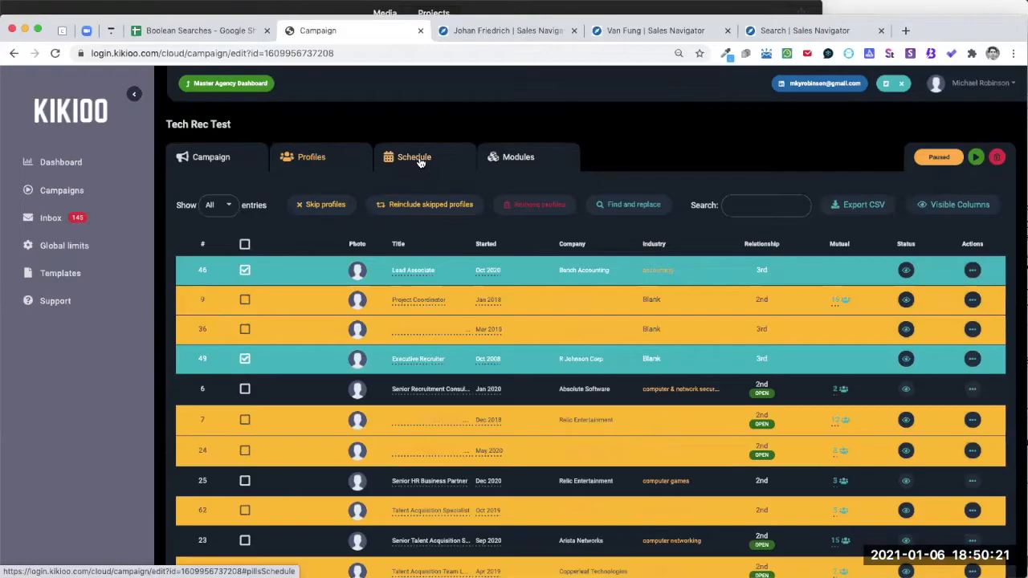
scroll(419, 163, down, 1)
scroll(419, 163, up, 1)
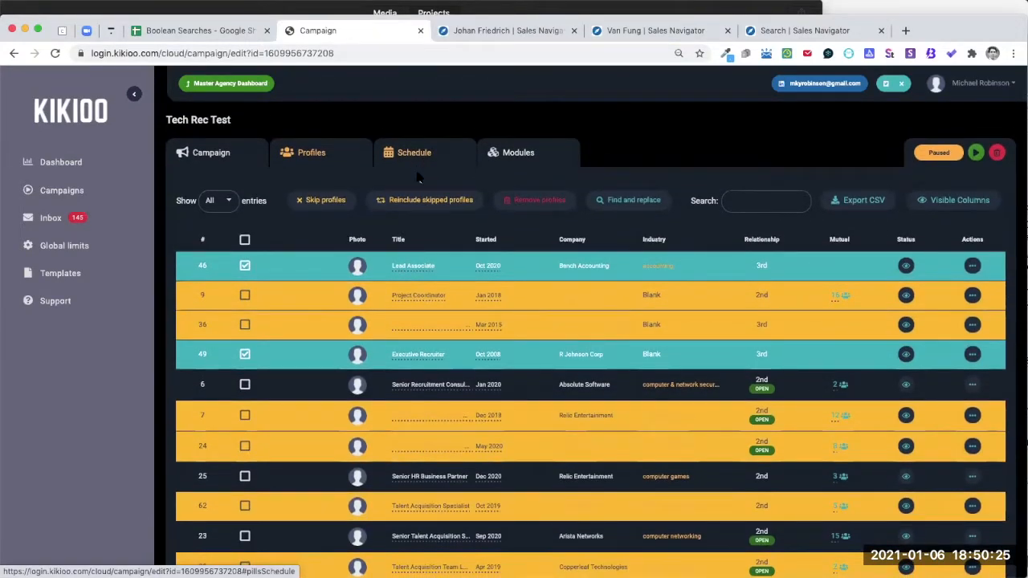
click(417, 175)
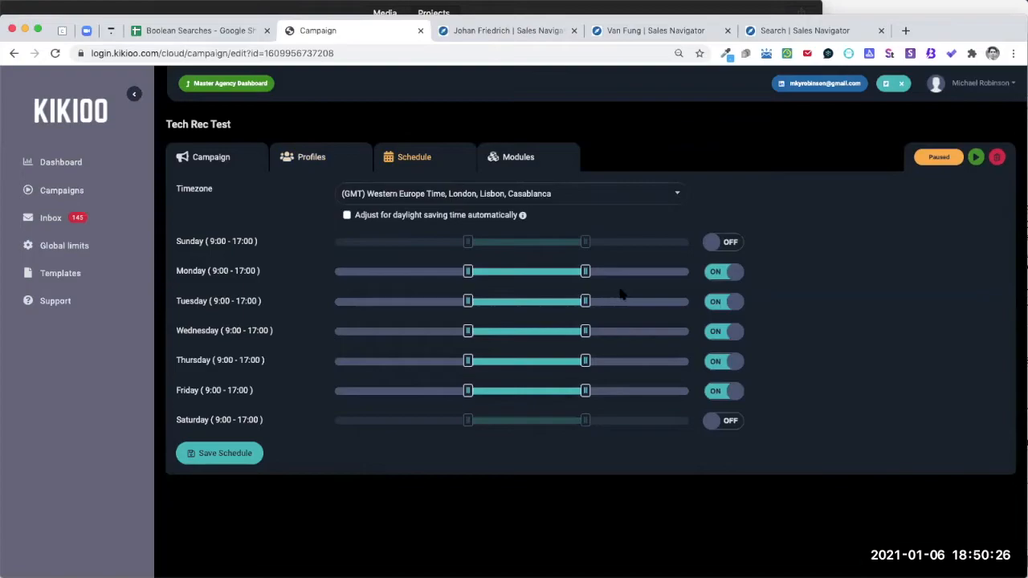
click(730, 243)
click(729, 421)
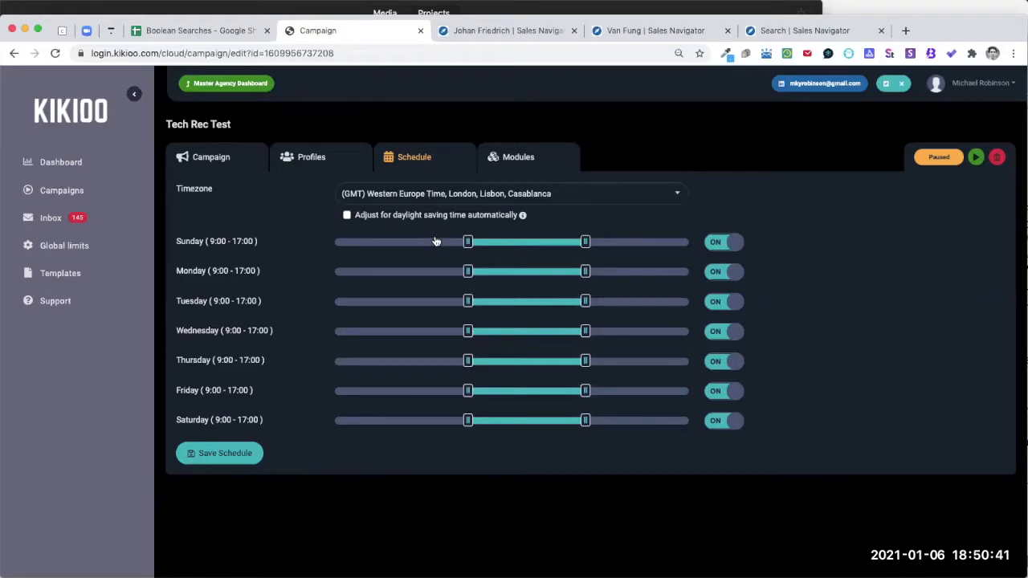
Set the schedule's timezone to (GMT -5:00) Eastern Time (US & Canada), Bogota, Lima and start every day at 6:00.
click(434, 193)
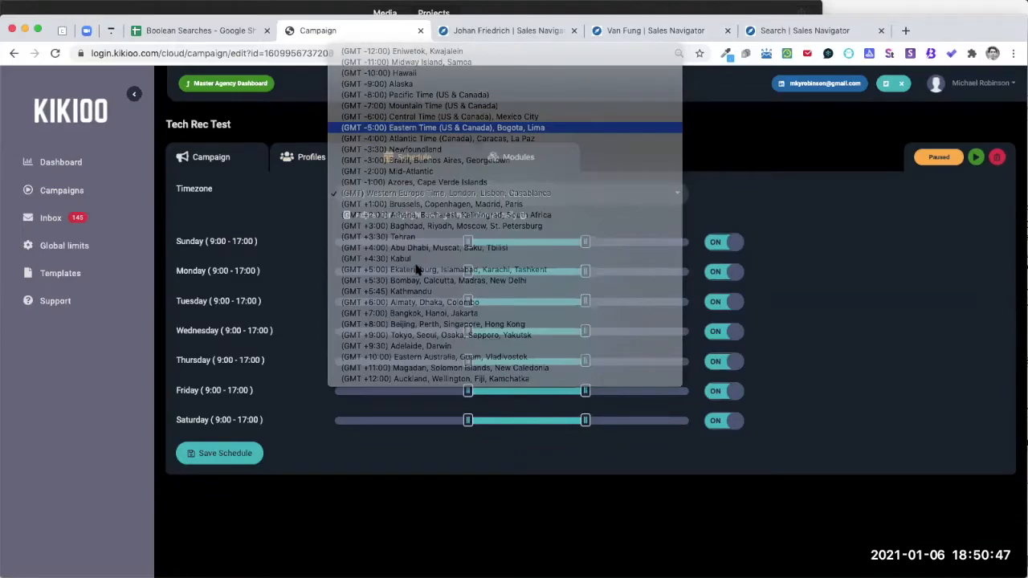
click(423, 241)
click(423, 271)
click(423, 301)
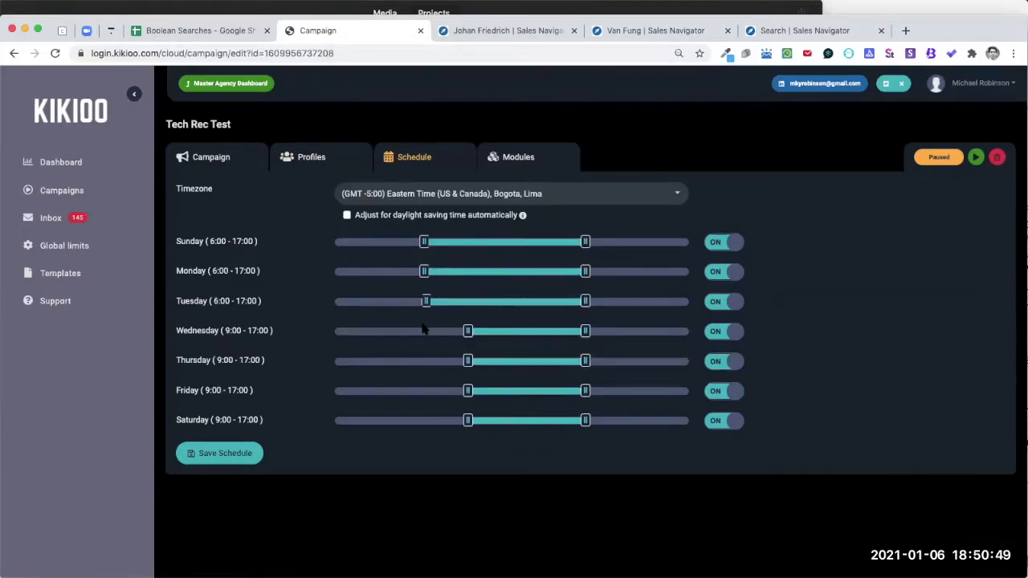
click(423, 331)
click(424, 361)
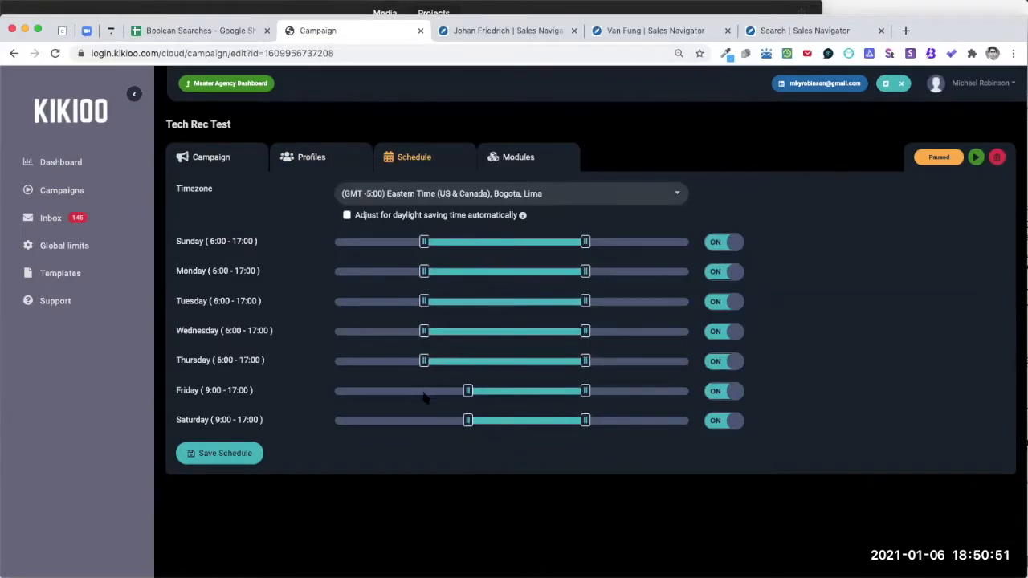
click(423, 391)
click(423, 420)
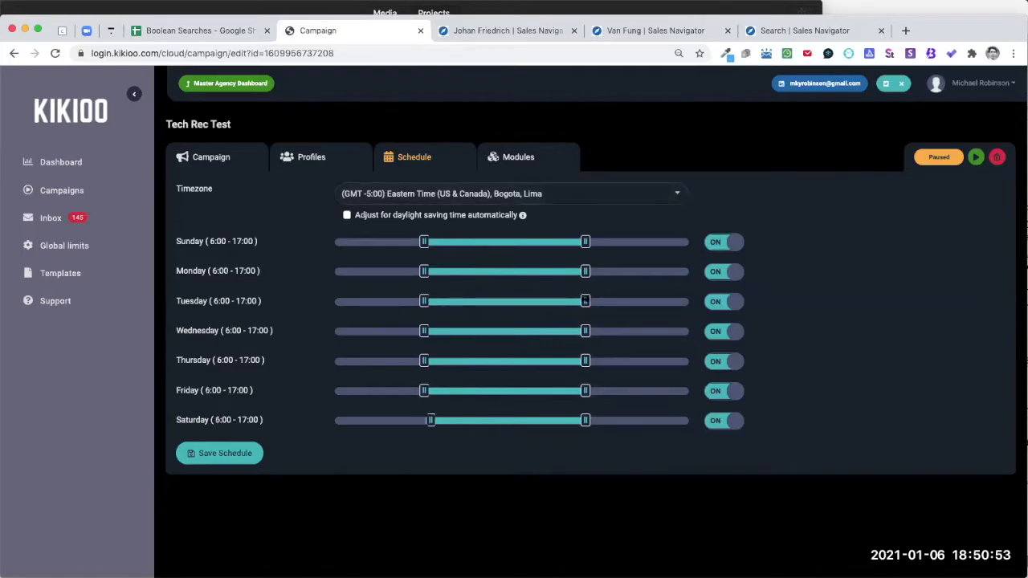
Extend the schedule's end time to 19:00 for every day from Sunday through Saturday.
click(613, 242)
click(614, 272)
click(614, 301)
click(614, 331)
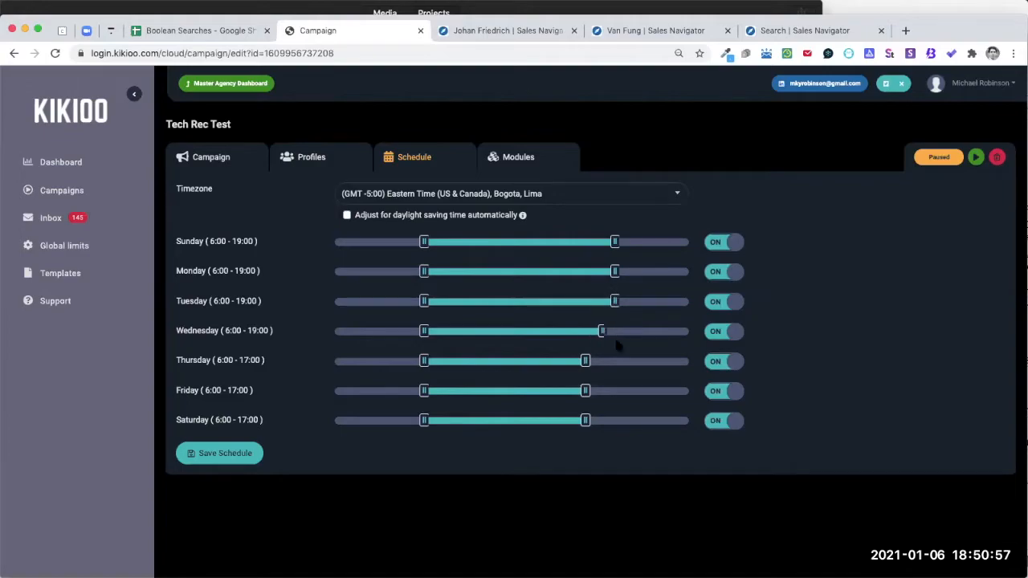
click(617, 360)
click(616, 391)
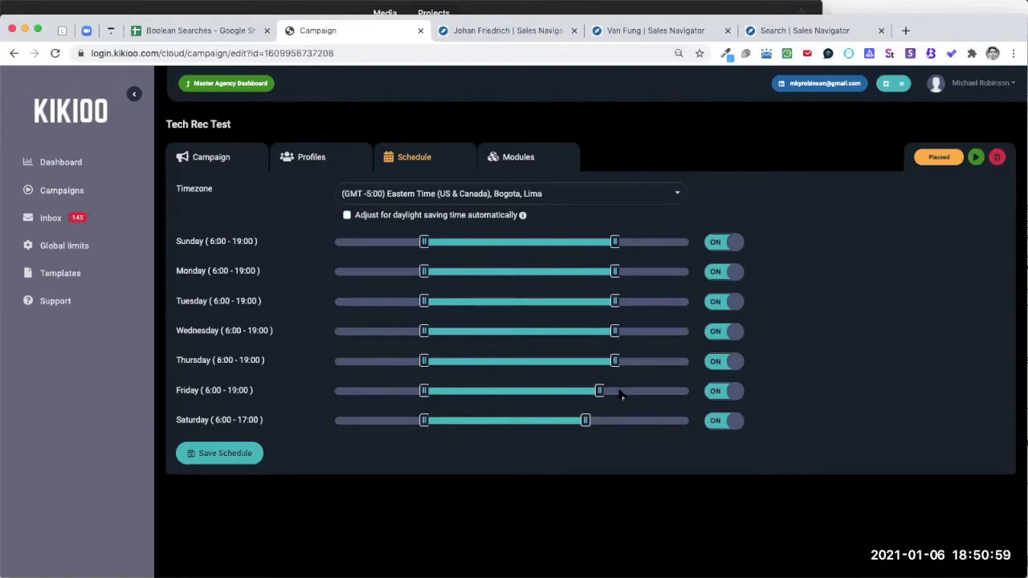
click(617, 420)
Enable the campaign's Profile Views, Twitter Likes, Profile Invites and Sequence modules, leaving Free Inmails off.
click(523, 158)
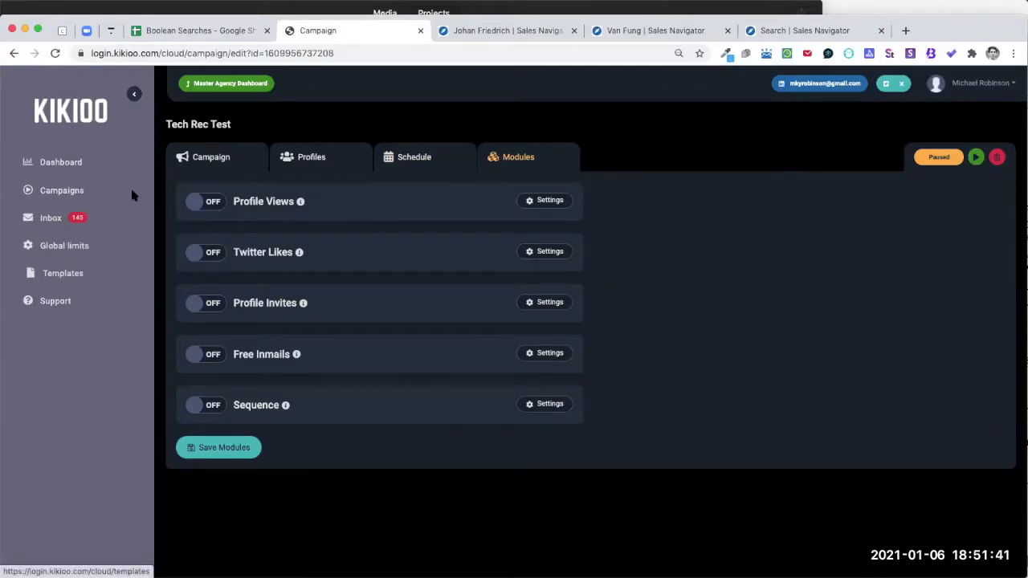
click(212, 207)
click(208, 254)
click(206, 305)
click(206, 407)
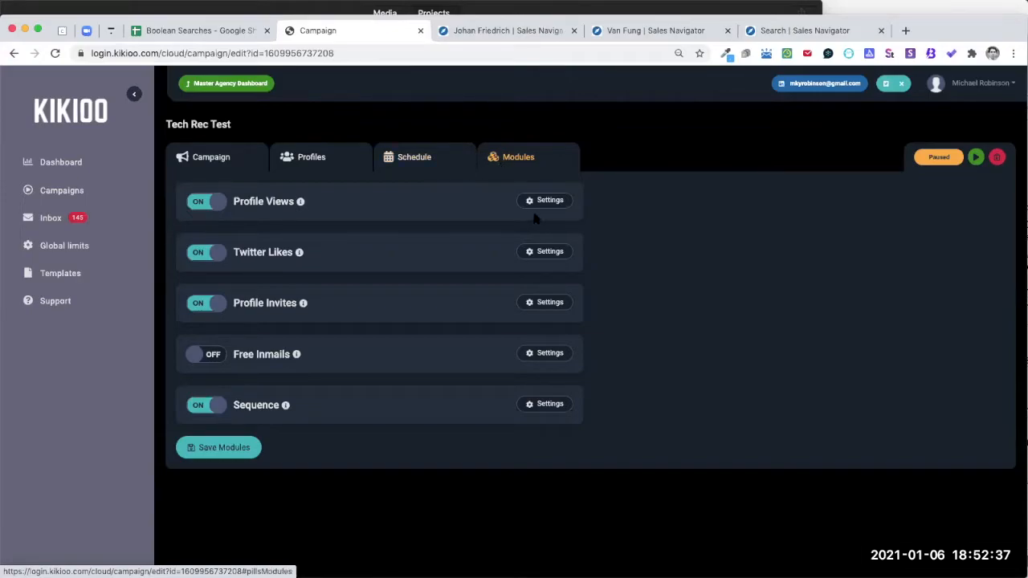
Set the Profile Views module's maximum to 50 profiles per day.
click(552, 206)
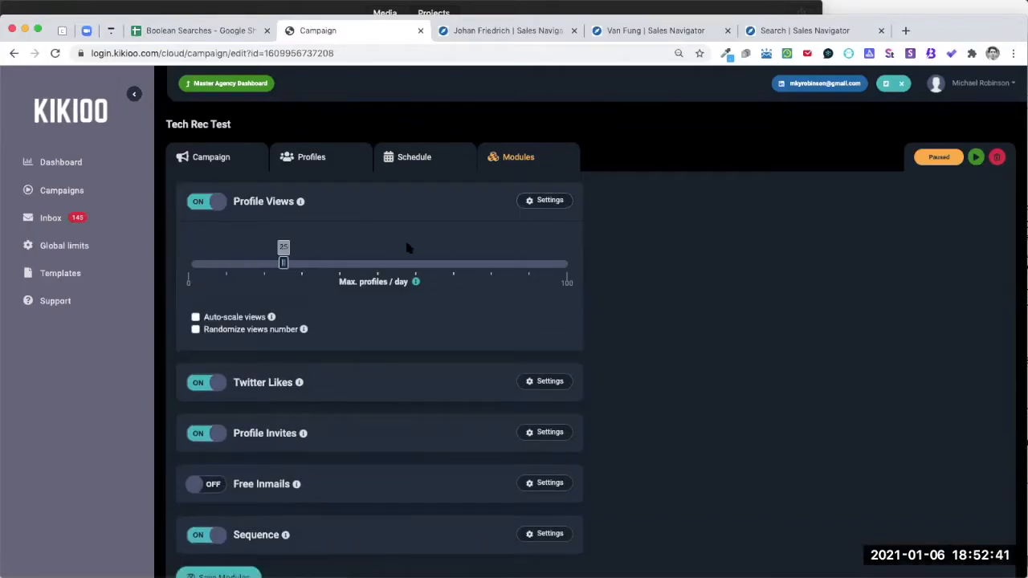
scroll(408, 248, down, 2)
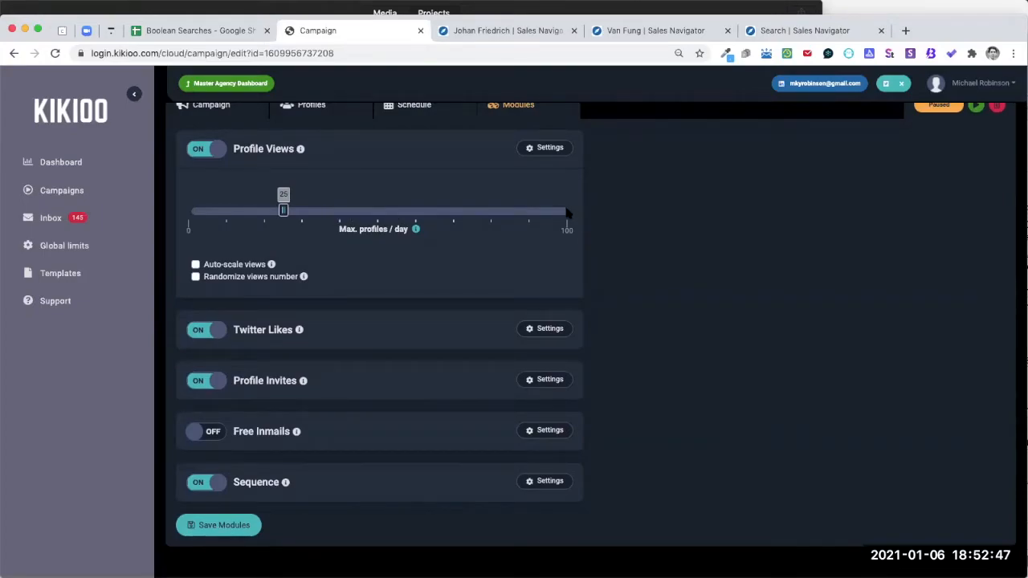
click(378, 212)
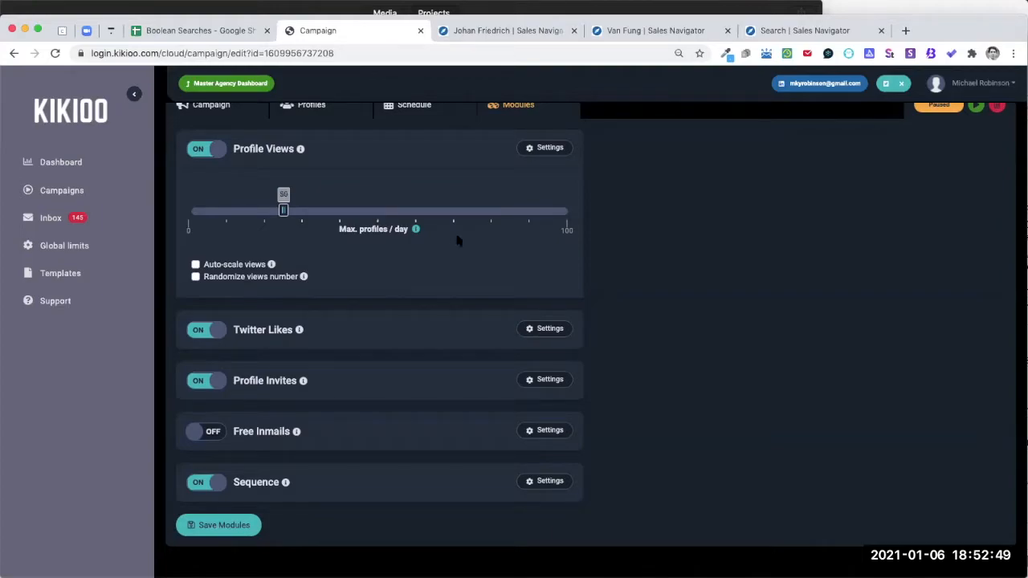
Set the Twitter Likes module's maximum to 25 likes in a day.
click(540, 337)
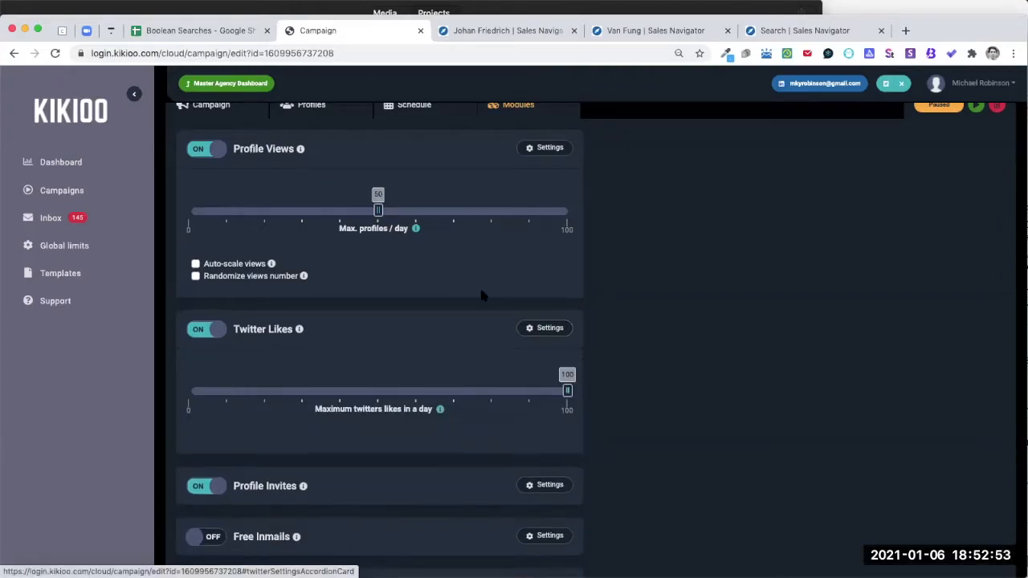
scroll(480, 286, down, 3)
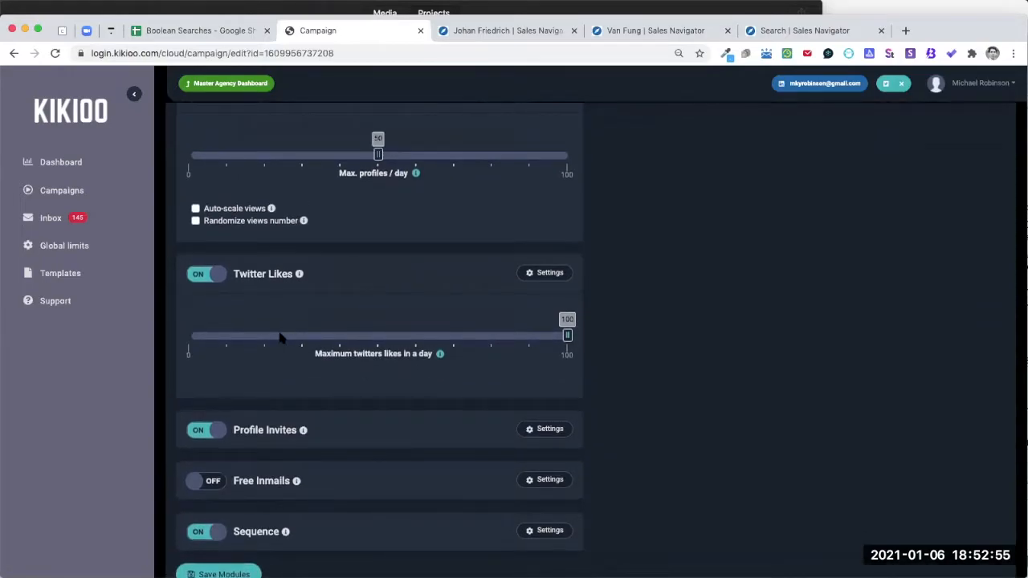
click(279, 335)
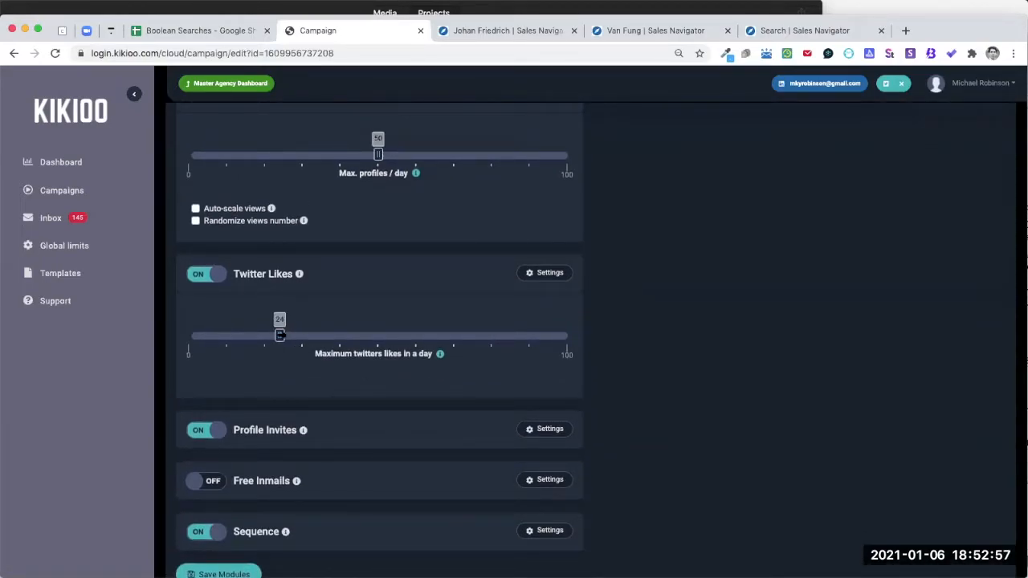
drag(279, 335, 282, 336)
scroll(429, 298, up, 3)
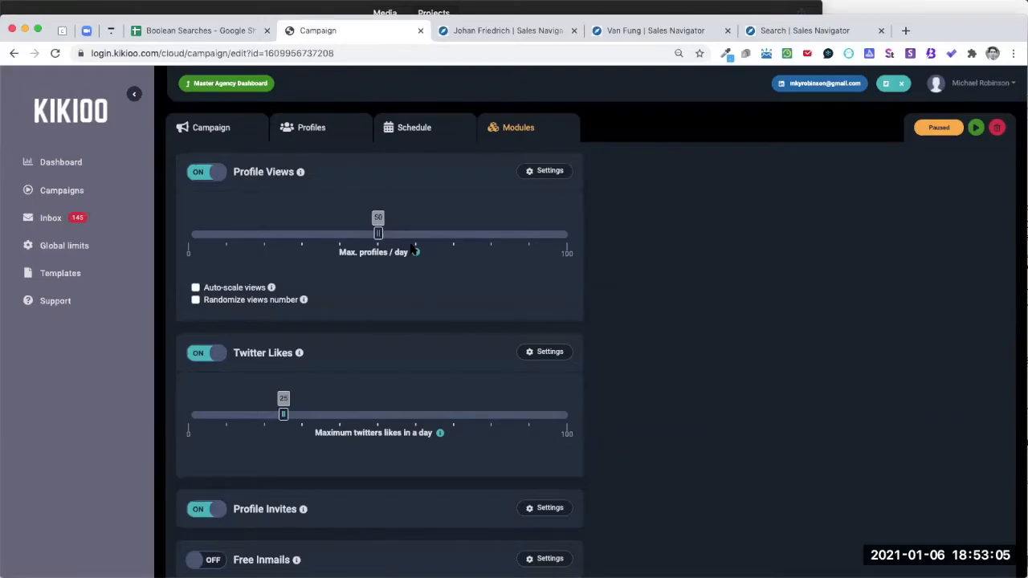
Expand the Profile Invites module's settings and review its daily invite maximum, invite delay and template options.
scroll(412, 248, down, 4)
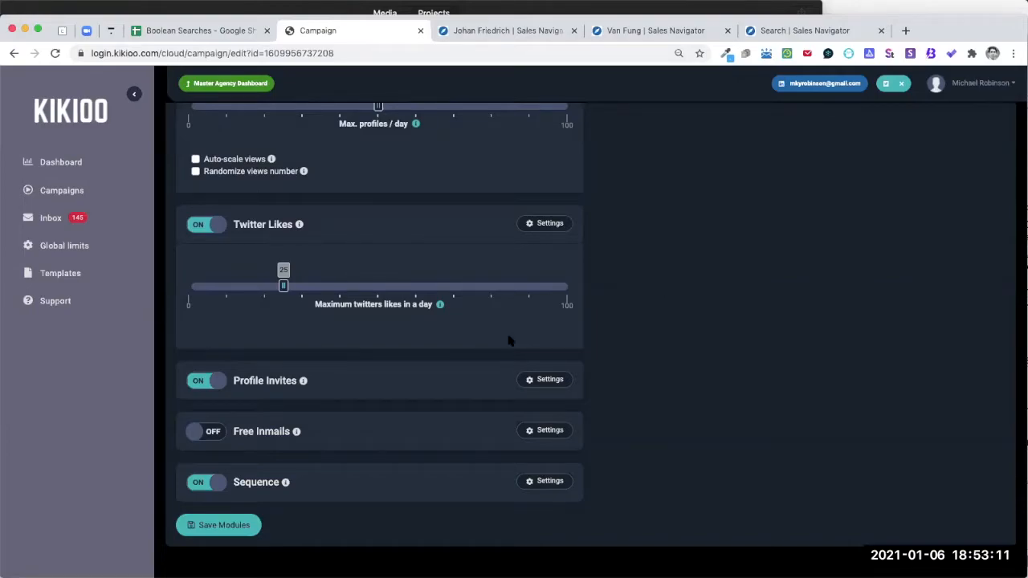
click(526, 387)
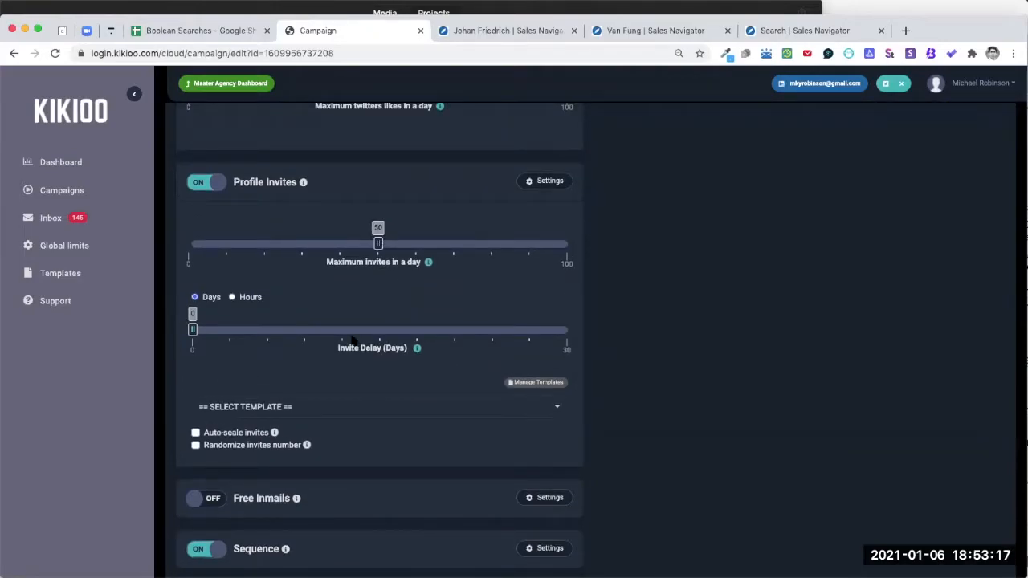
scroll(345, 335, down, 1)
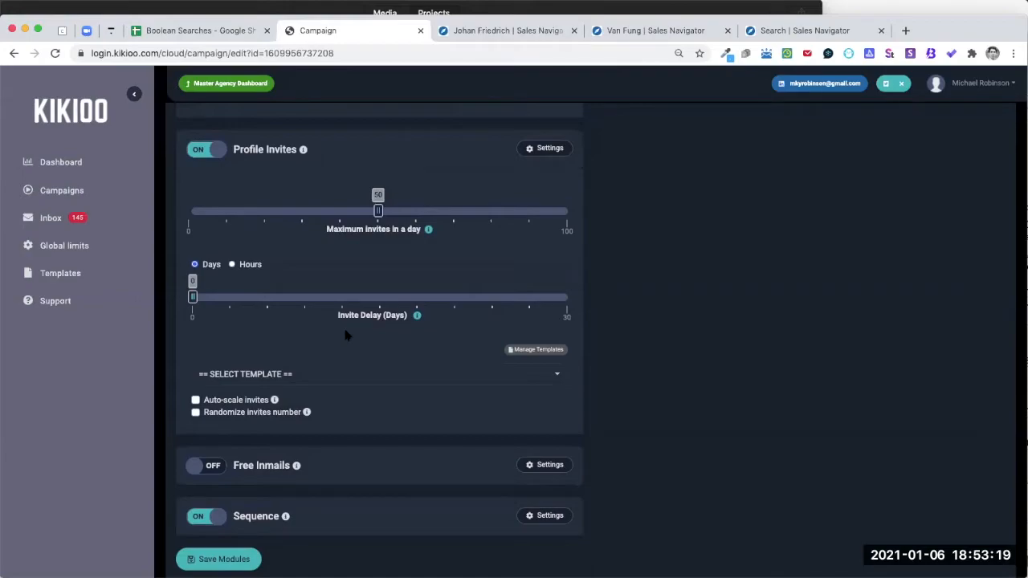
scroll(345, 334, up, 5)
scroll(374, 429, down, 2)
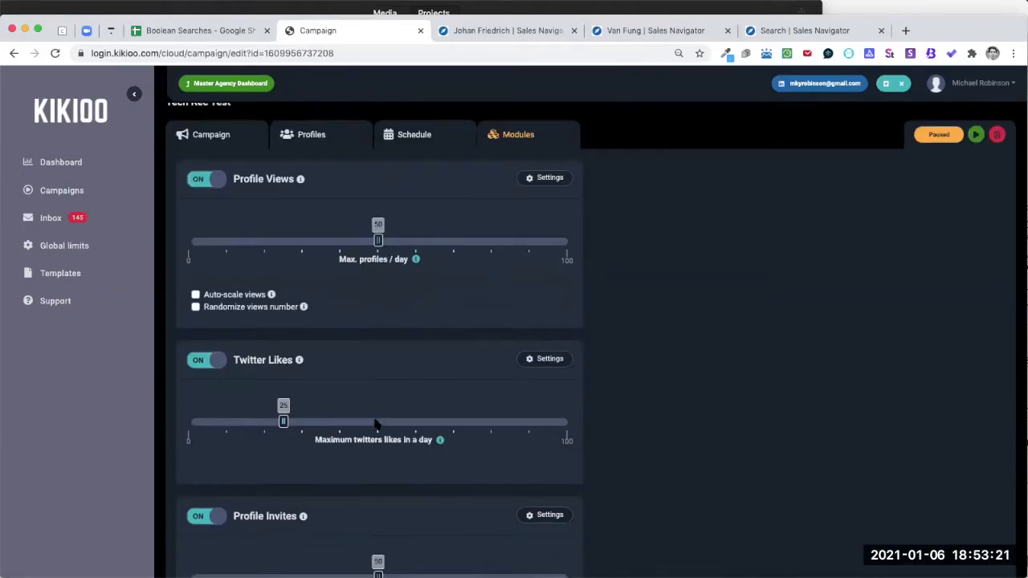
scroll(385, 297, down, 3)
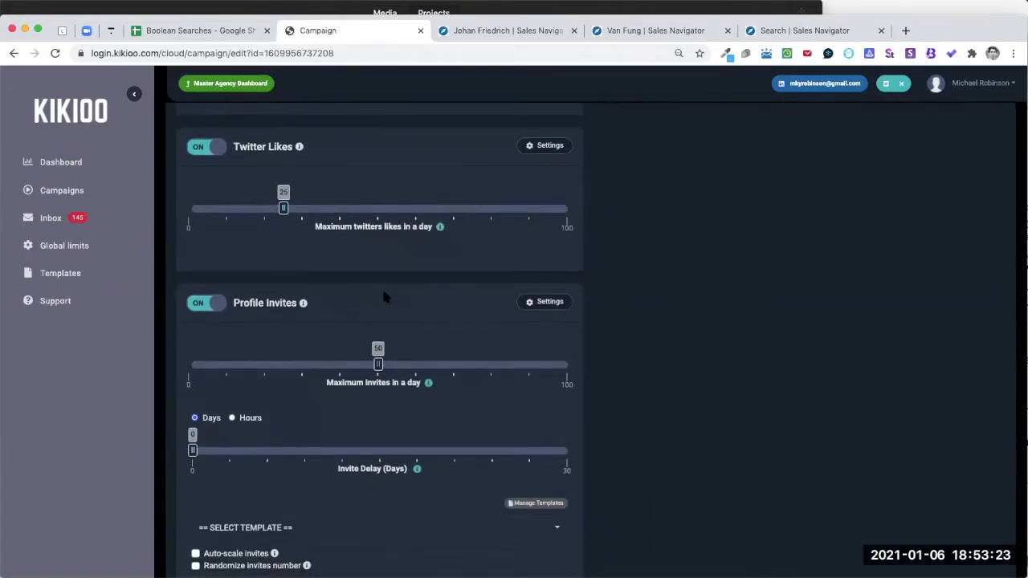
scroll(382, 296, down, 3)
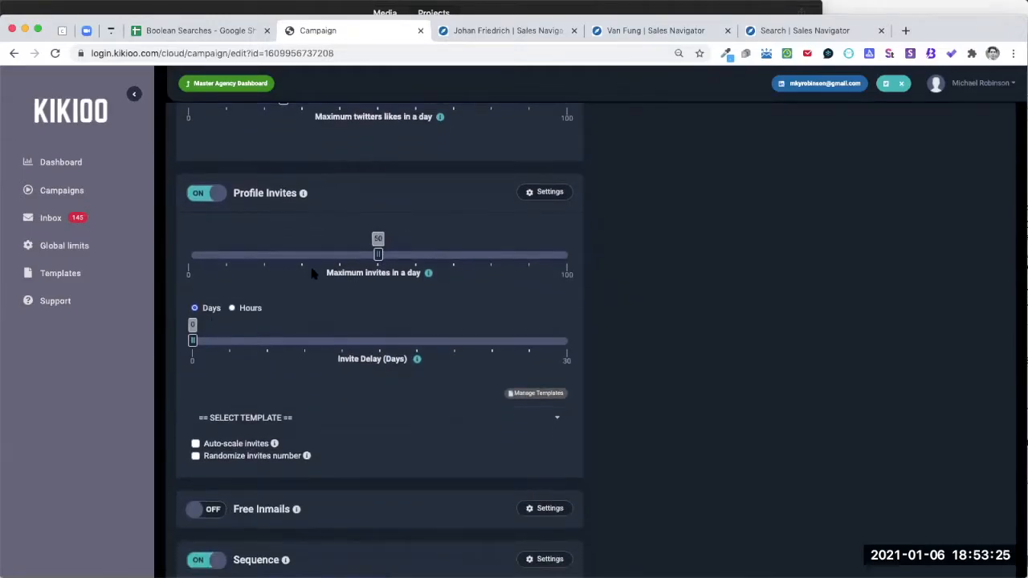
scroll(264, 313, down, 3)
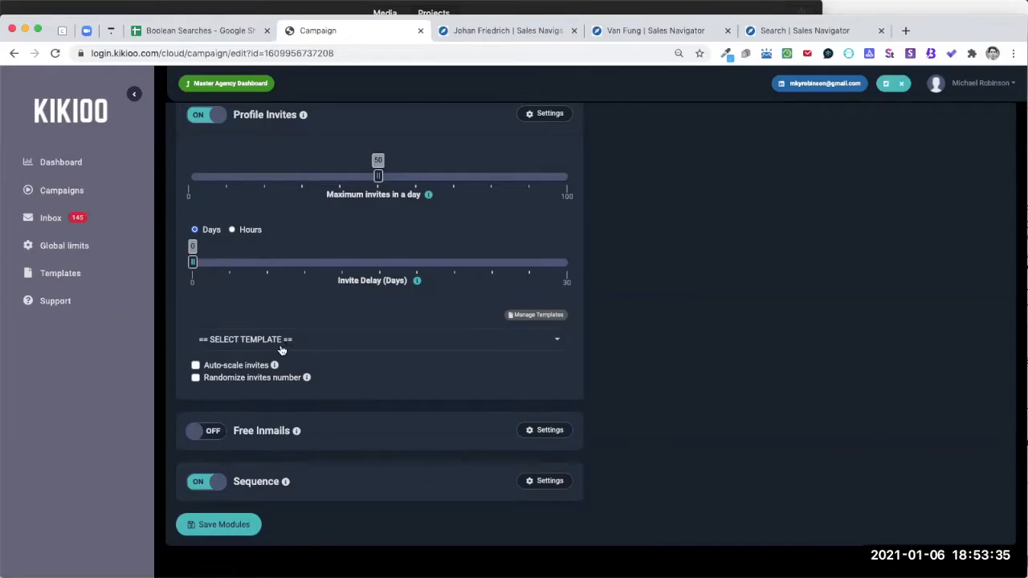
Choose the UK Talent 11-50 template as the Profile Invites message.
click(281, 347)
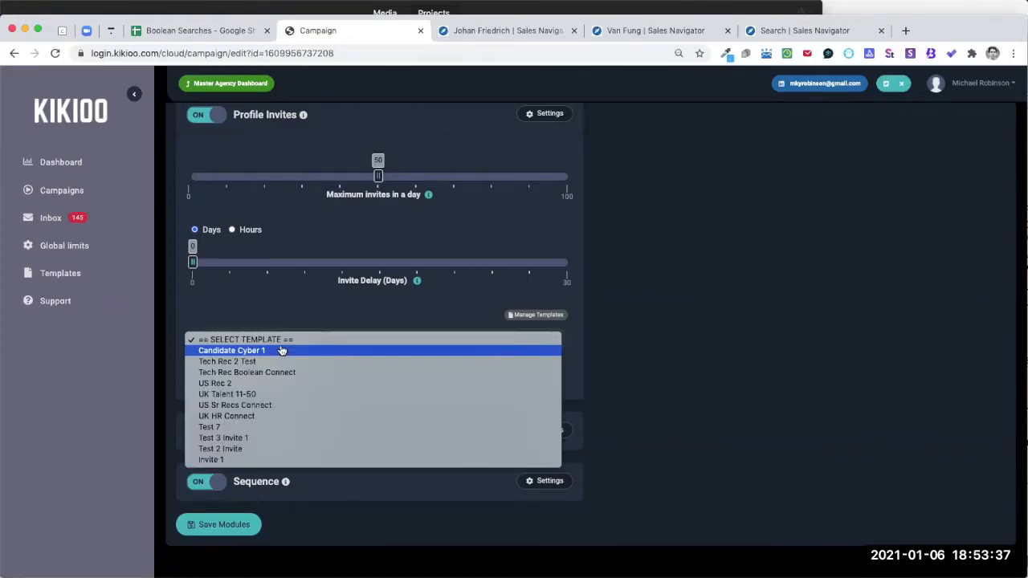
click(291, 393)
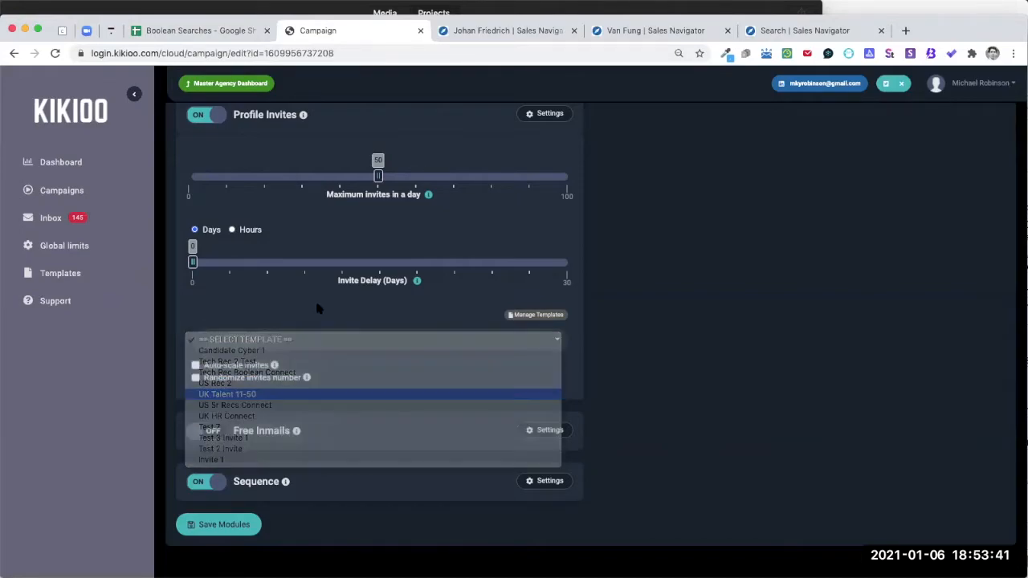
scroll(315, 308, down, 1)
scroll(293, 299, down, 1)
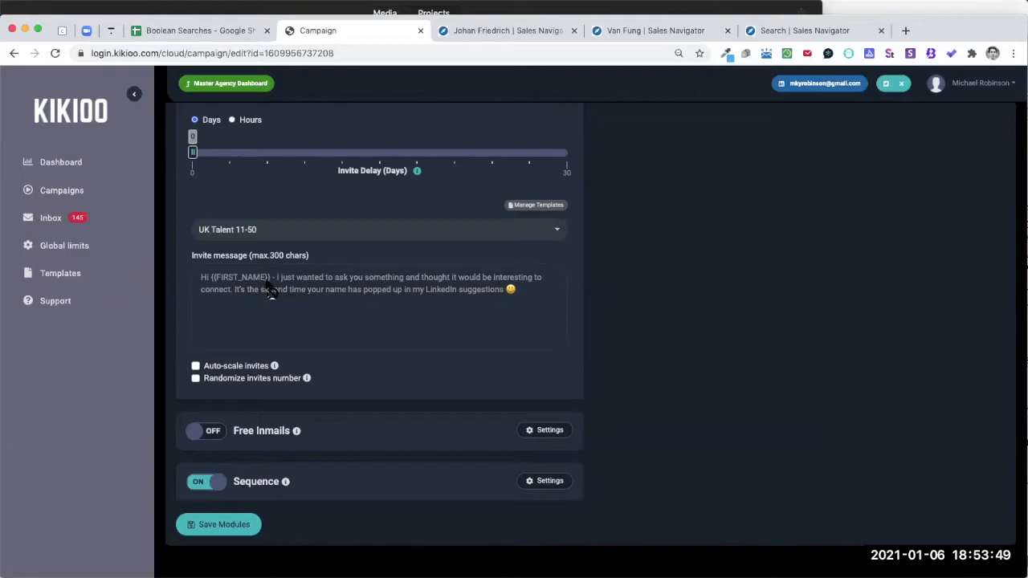
Switch the Profile Invites message template to Candidate Cyber 1 and expand the Sequence module's settings.
click(371, 229)
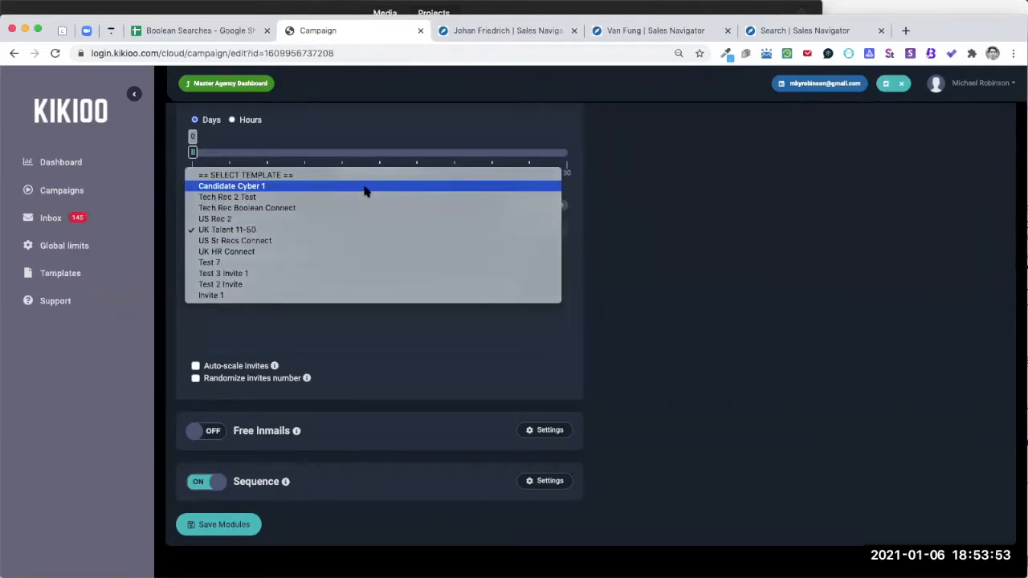
click(364, 191)
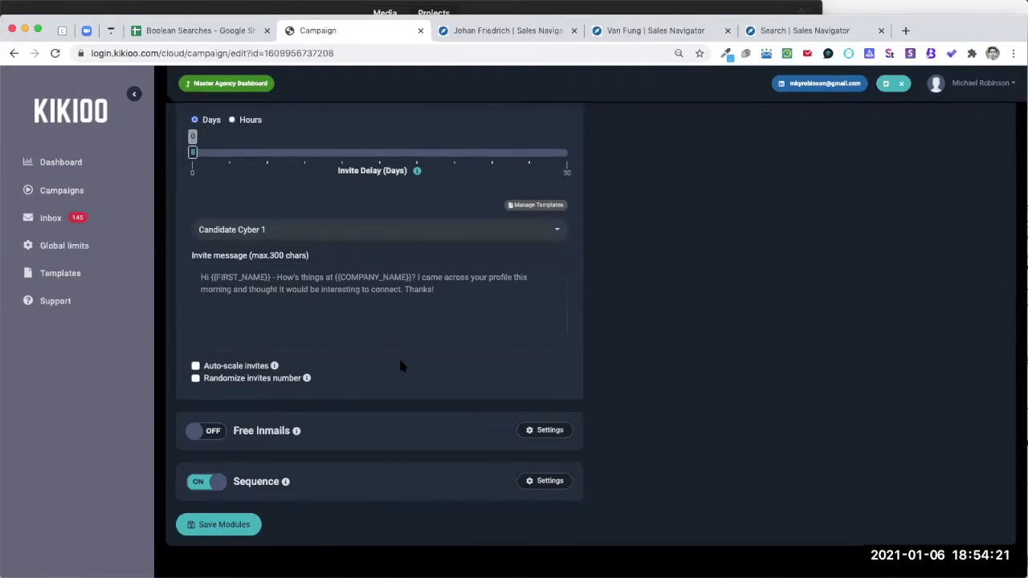
scroll(374, 410, down, 2)
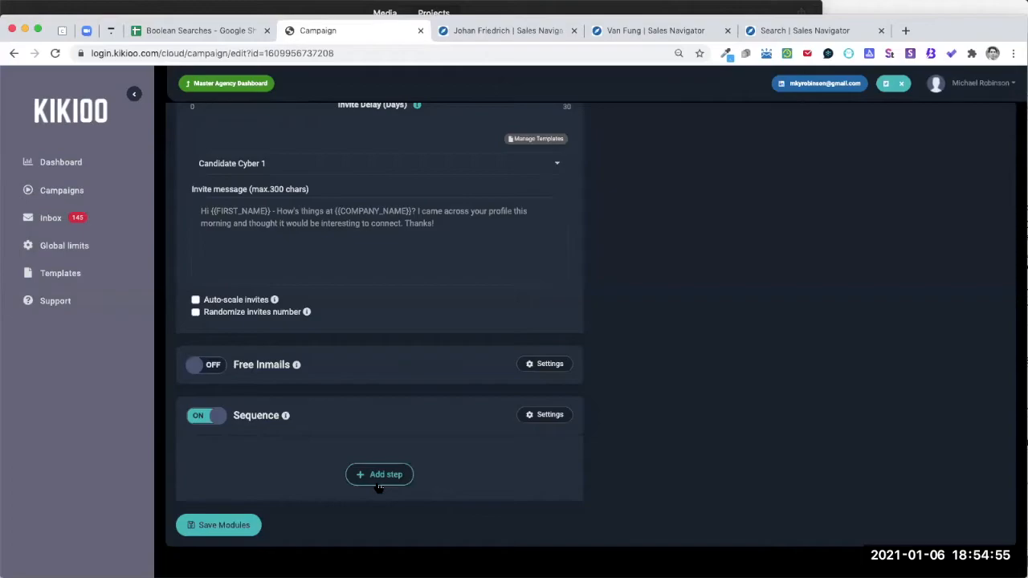
scroll(425, 358, up, 2)
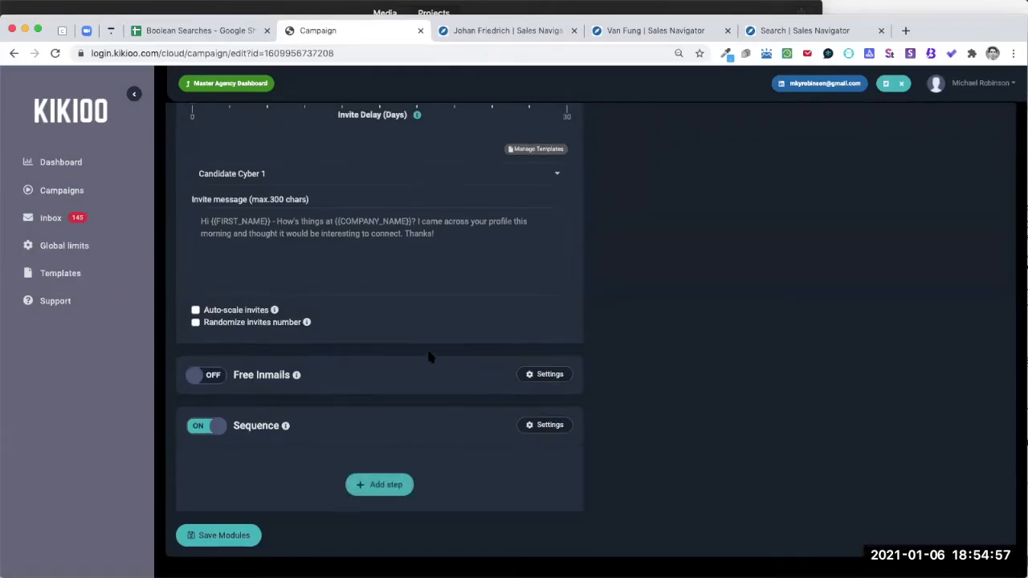
scroll(430, 358, up, 2)
scroll(429, 358, down, 2)
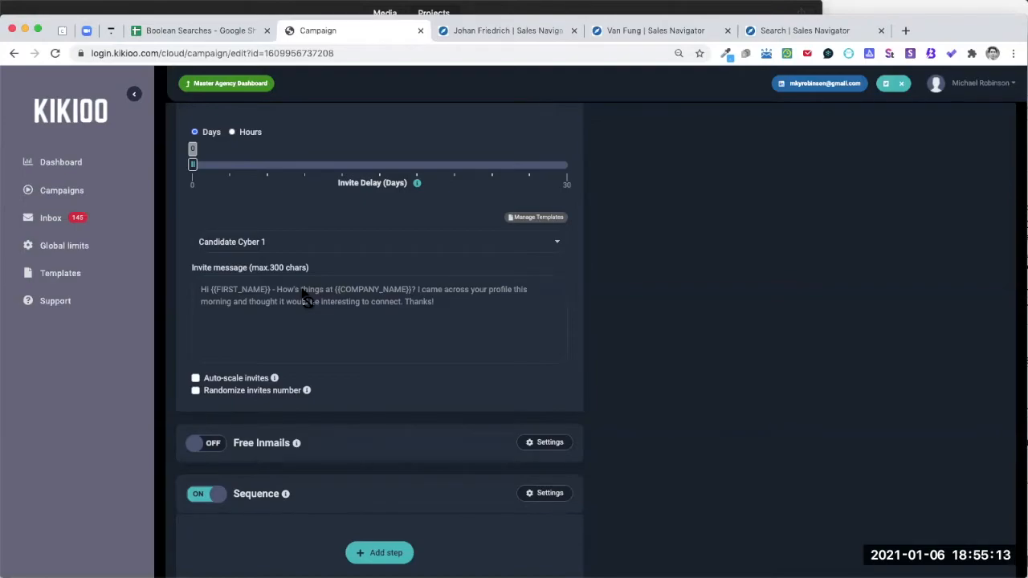
scroll(306, 298, down, 1)
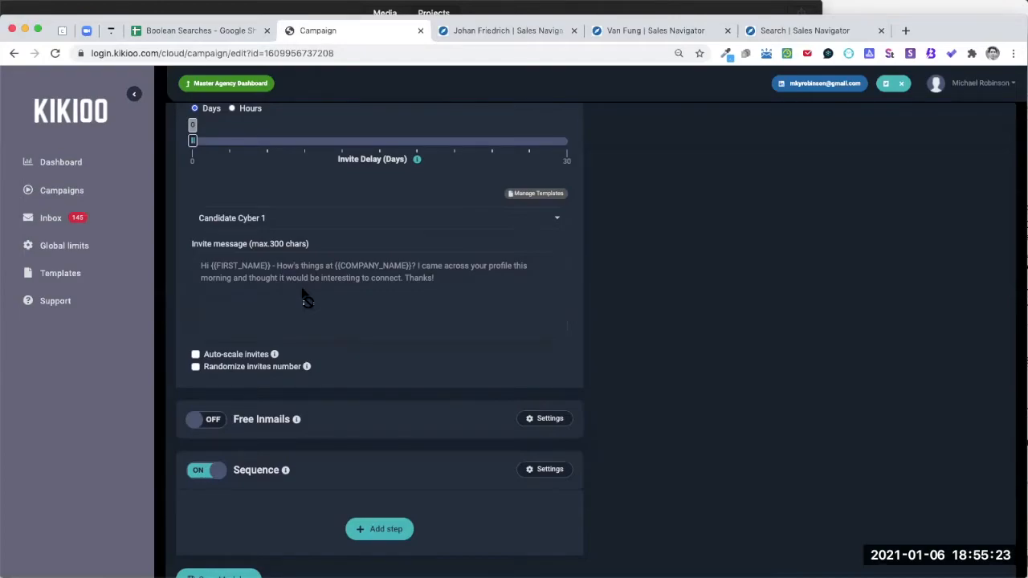
Add a first message step to the Sequence module using the Test 1 Msg 1 template.
scroll(303, 296, down, 2)
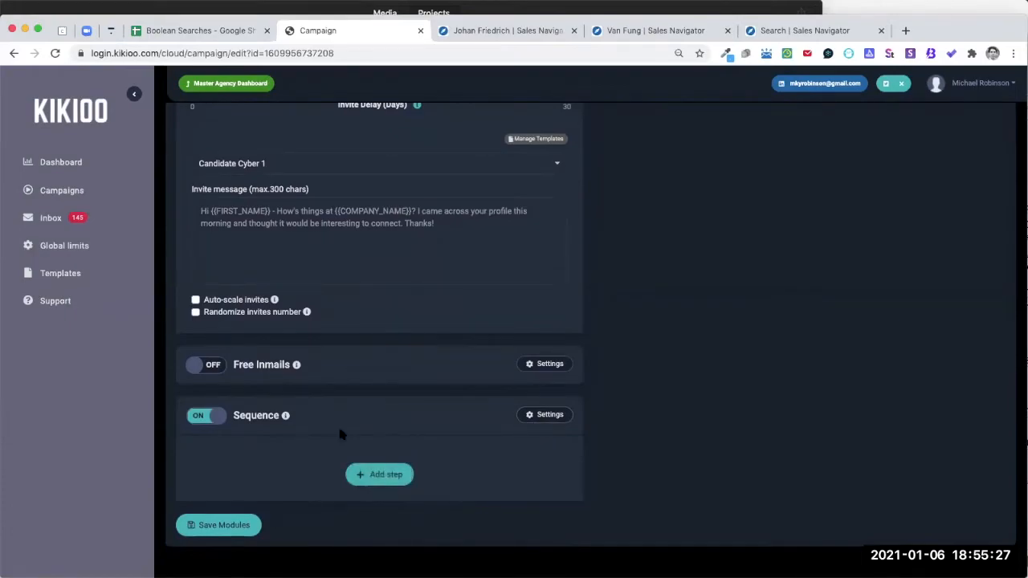
click(363, 474)
scroll(363, 476, down, 3)
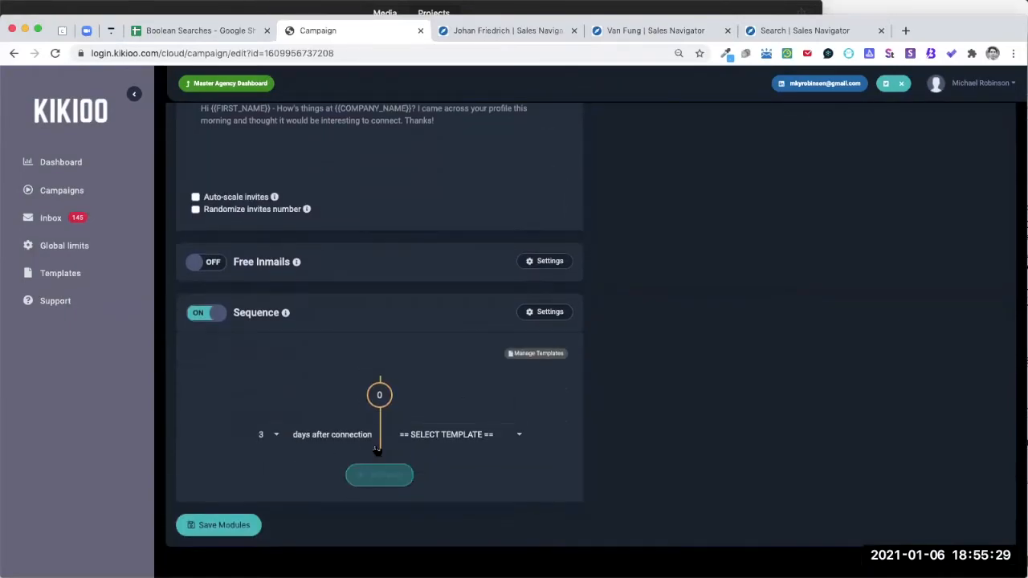
click(425, 440)
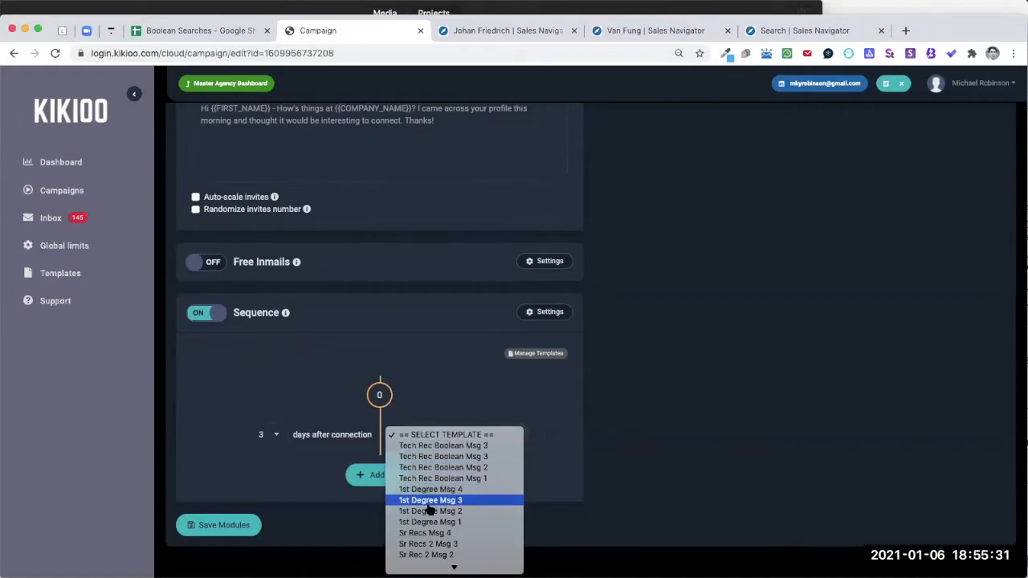
scroll(420, 506, down, 5)
scroll(431, 565, down, 5)
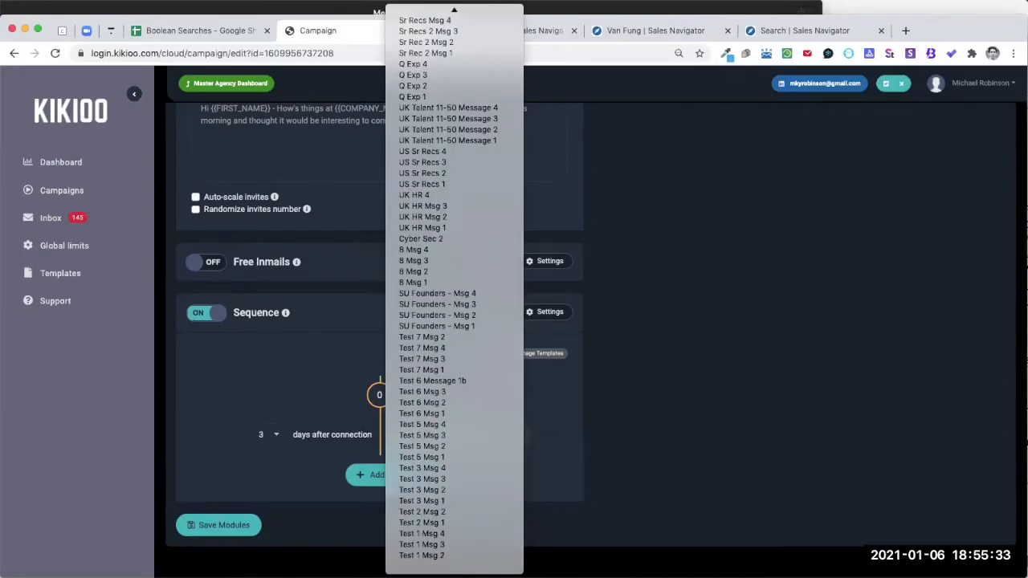
click(430, 566)
scroll(287, 383, down, 1)
scroll(287, 383, down, 2)
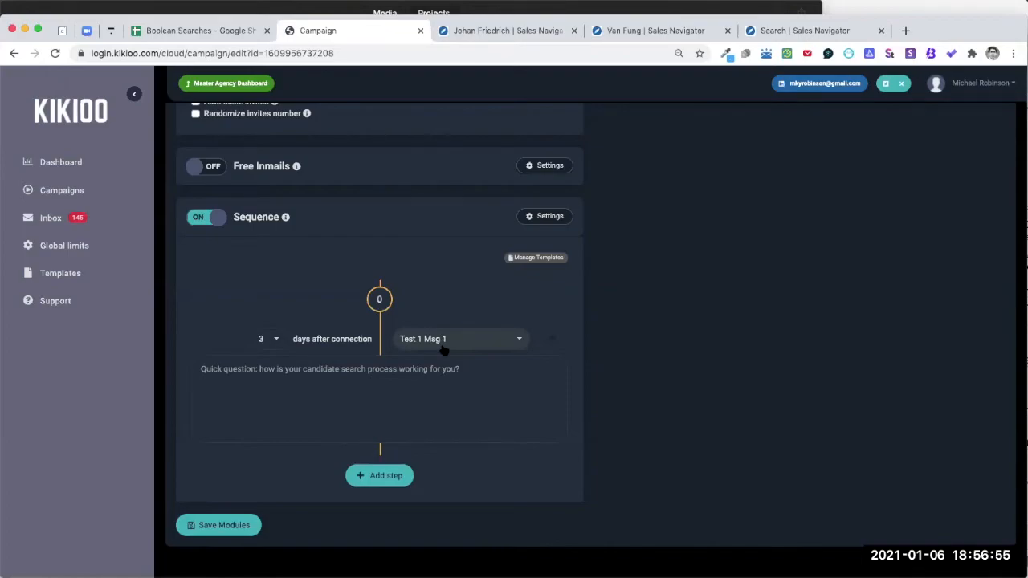
Add a second step to the Sequence module using the Test 1 Msg 2 template.
click(395, 474)
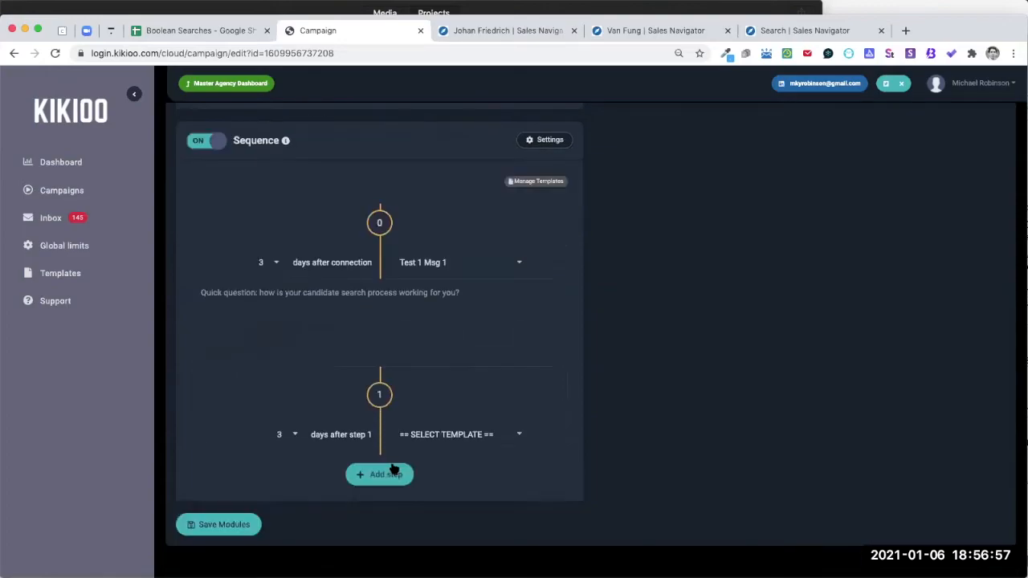
click(474, 438)
scroll(419, 530, down, 5)
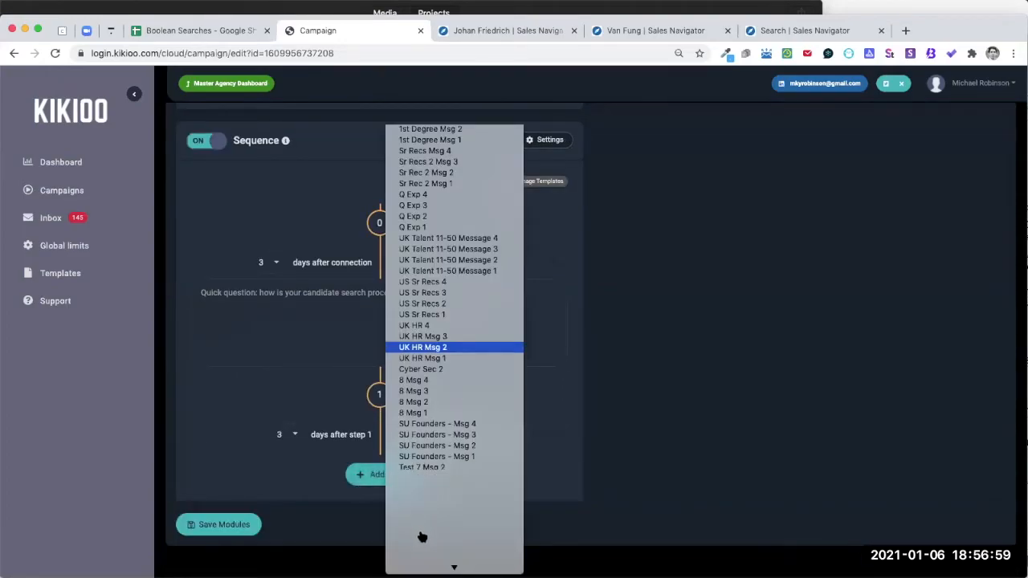
scroll(425, 532, down, 5)
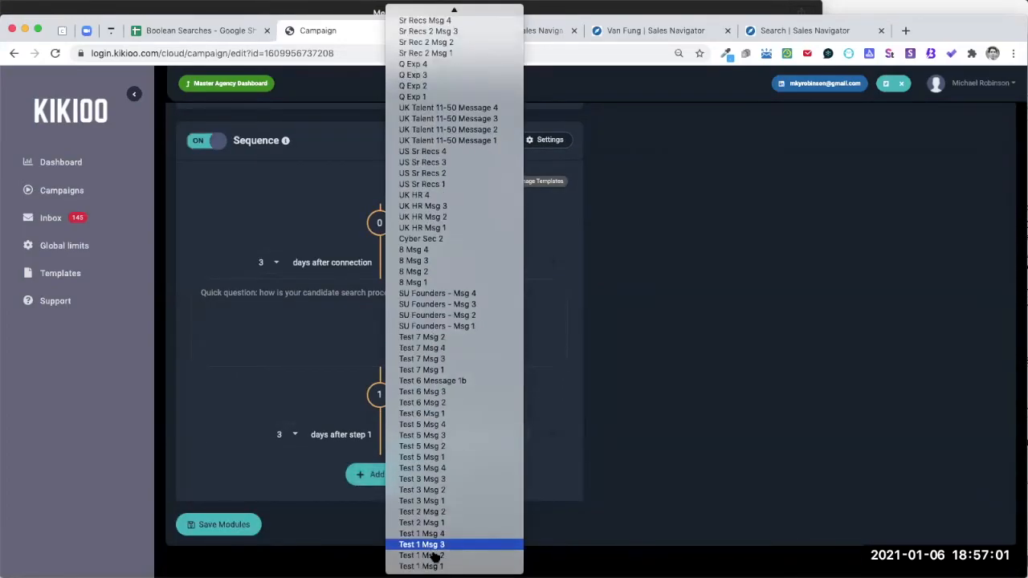
click(434, 555)
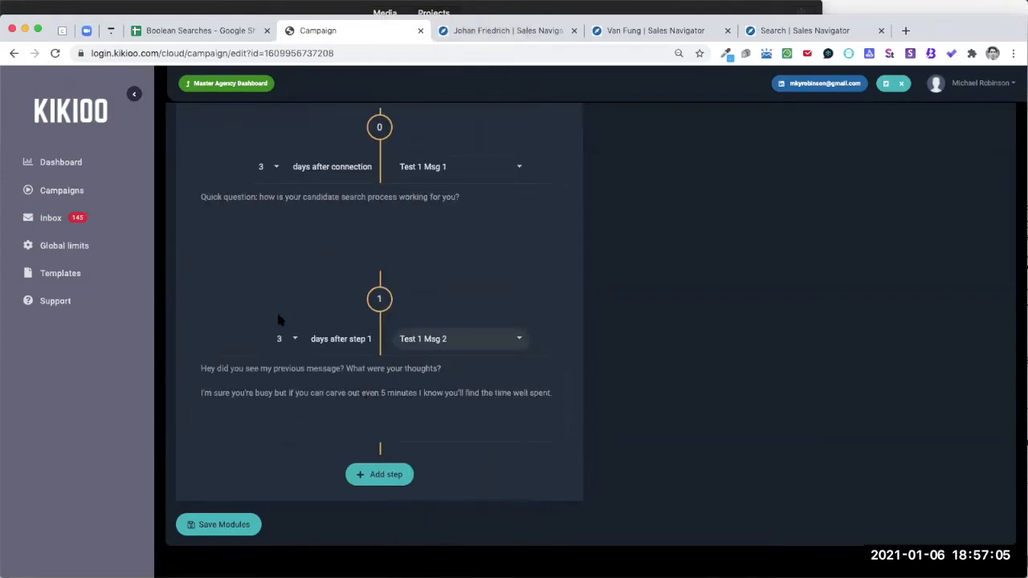
Review the Tech Rec Test campaign's module settings, weekly schedule and profile list.
scroll(277, 321, up, 5)
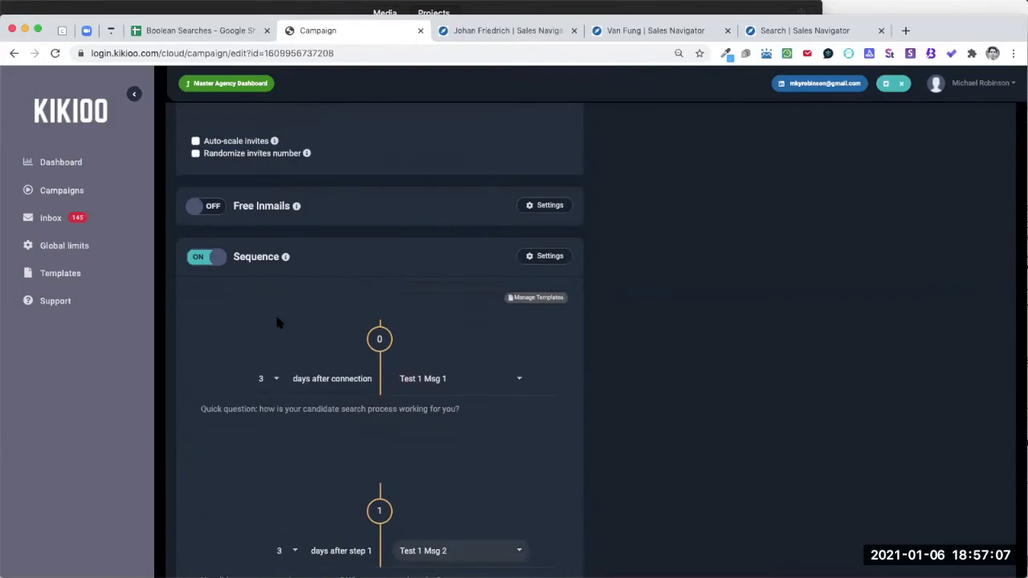
scroll(274, 312, up, 8)
scroll(275, 313, down, 11)
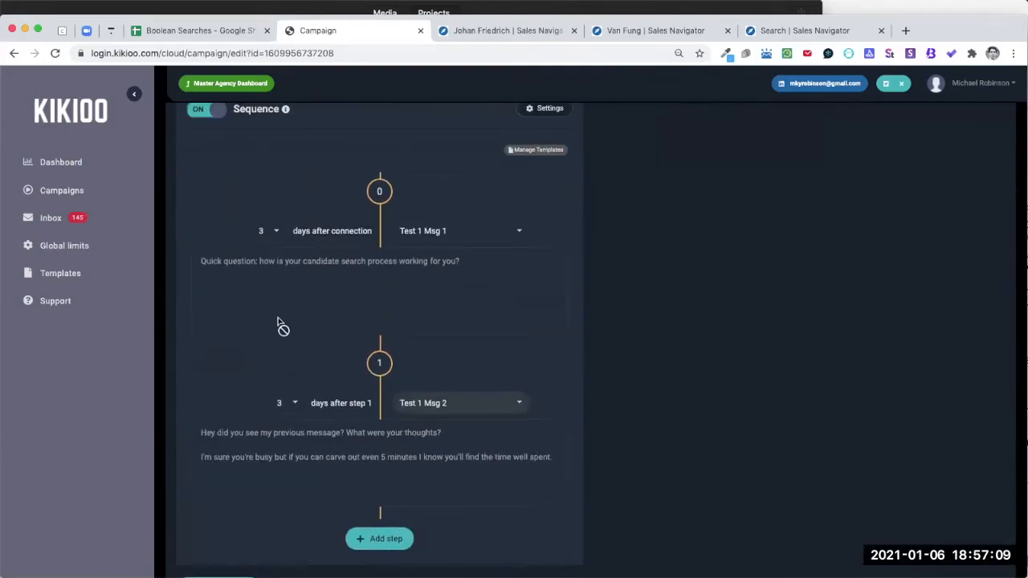
scroll(277, 321, up, 2)
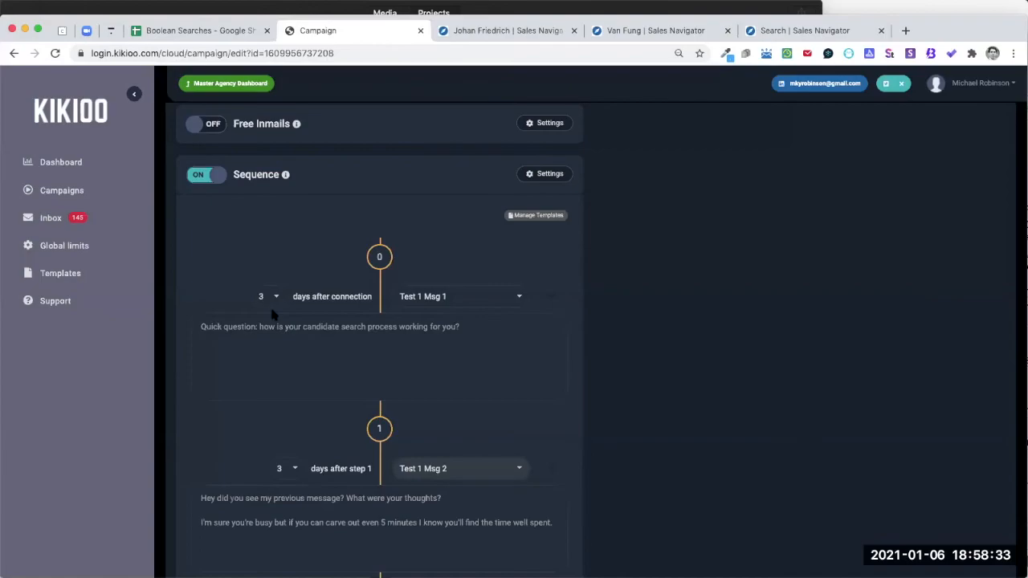
scroll(278, 314, down, 3)
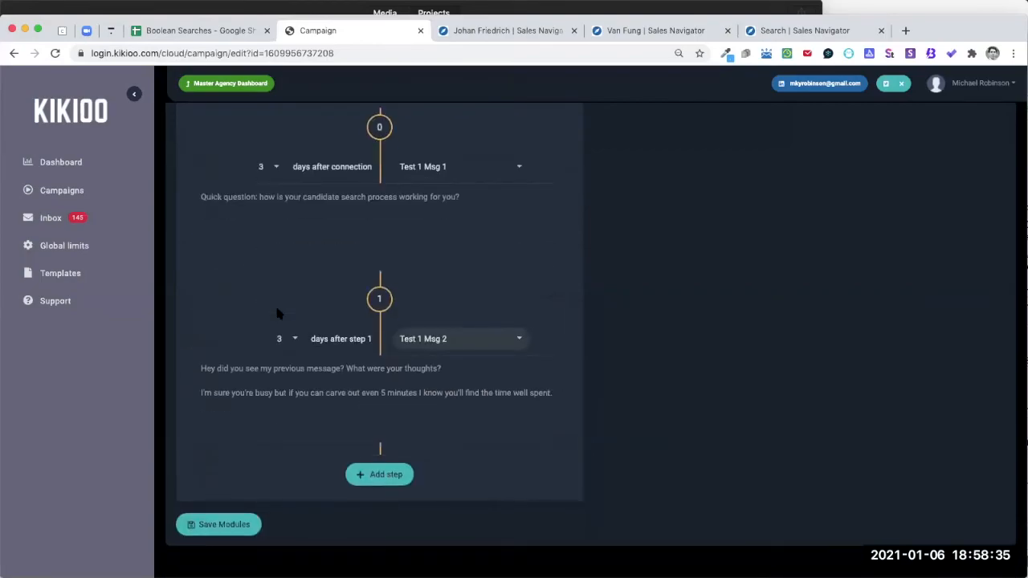
scroll(278, 314, up, 5)
scroll(280, 314, up, 10)
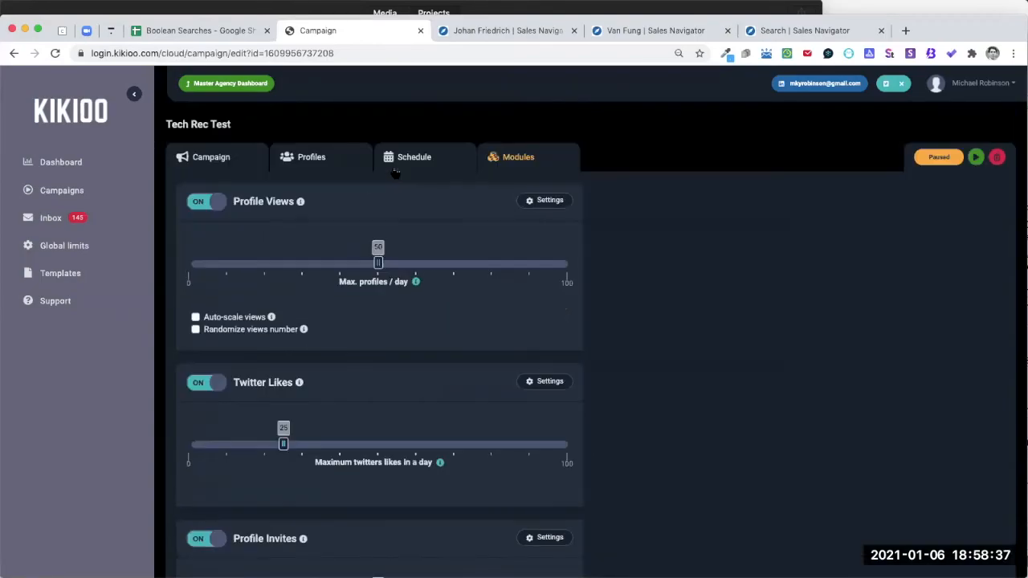
click(406, 158)
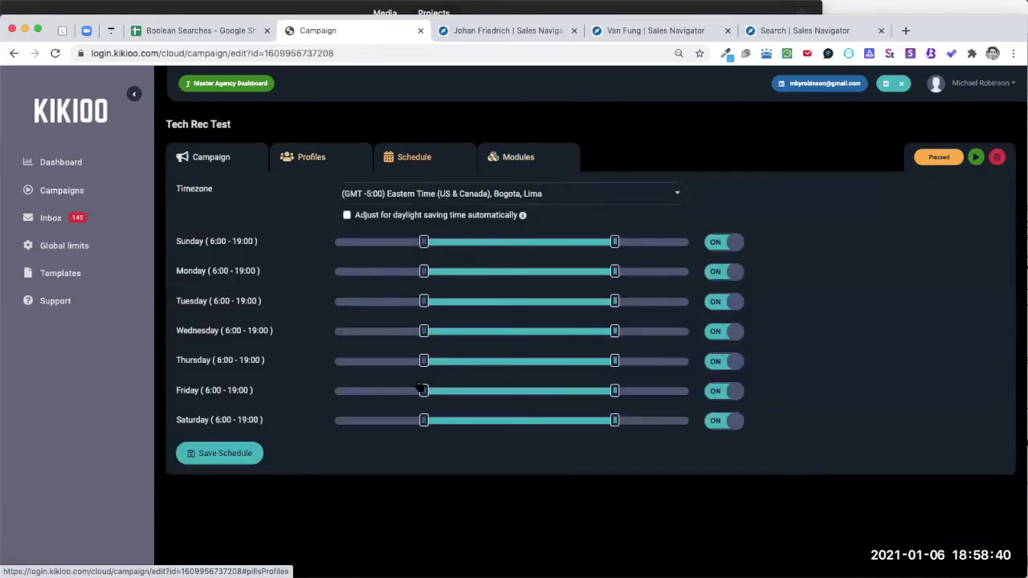
click(311, 158)
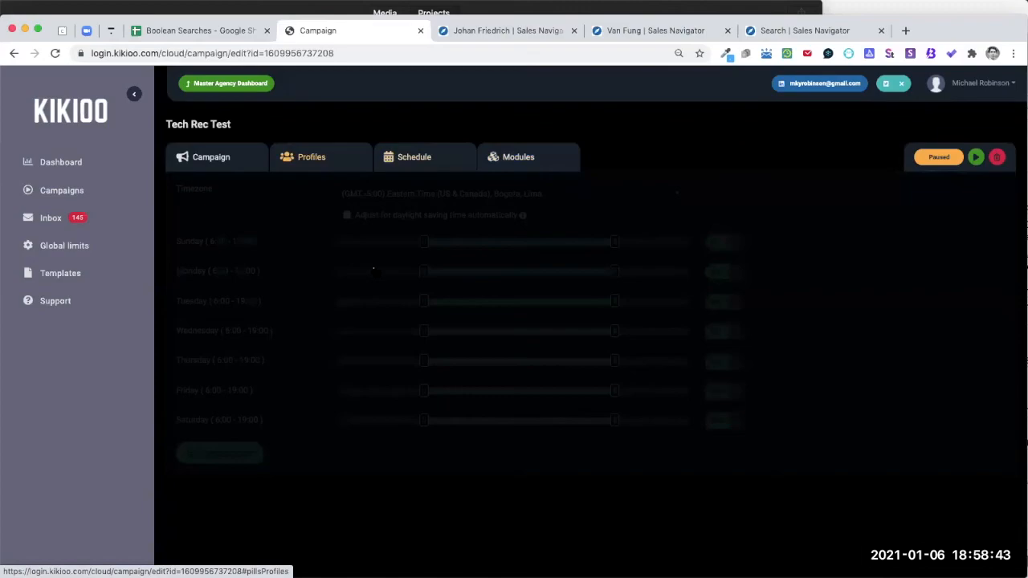
scroll(973, 199, down, 5)
scroll(971, 199, up, 5)
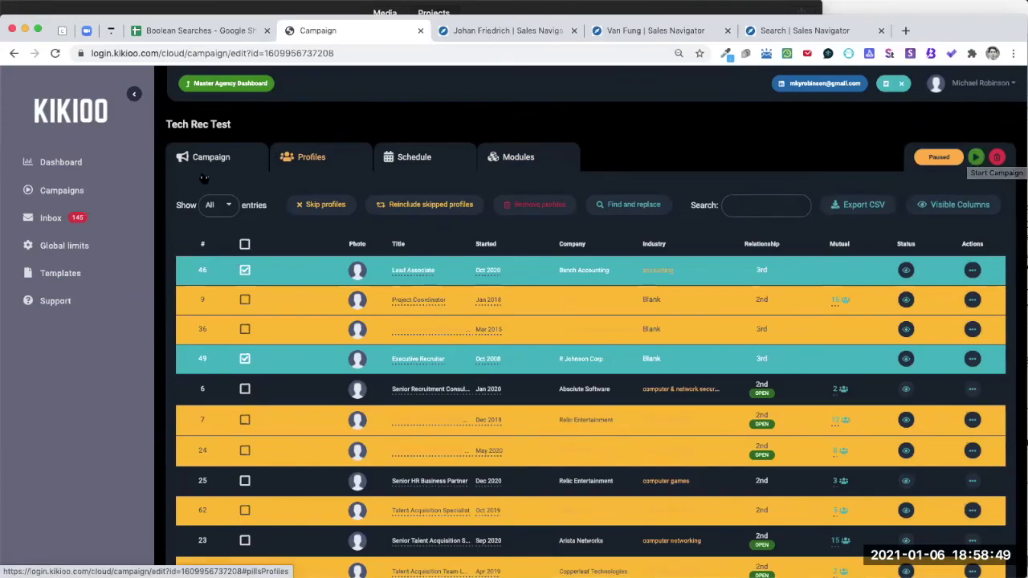
Open the overview of all campaigns and look through the campaign list.
click(63, 189)
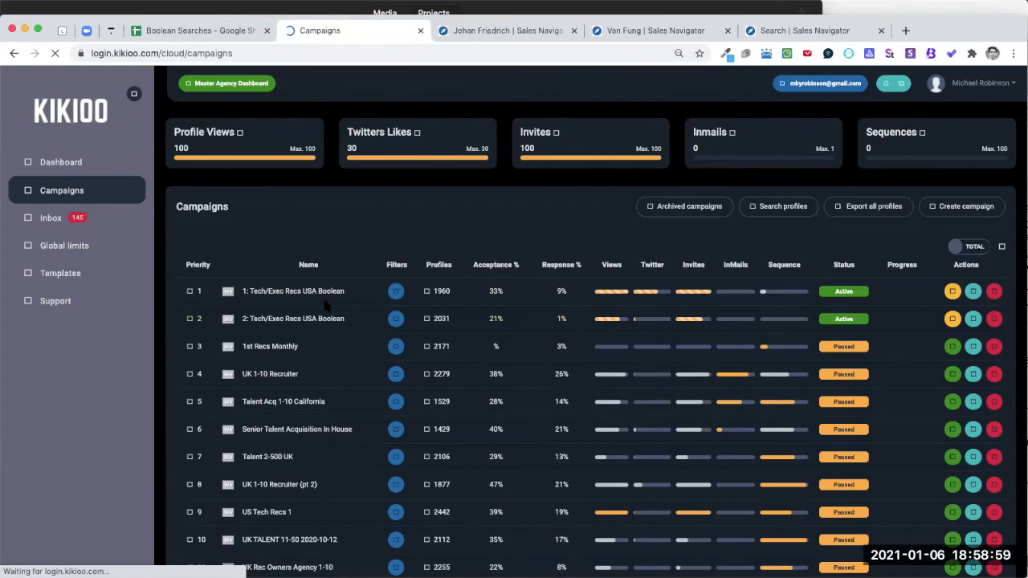
scroll(325, 304, down, 4)
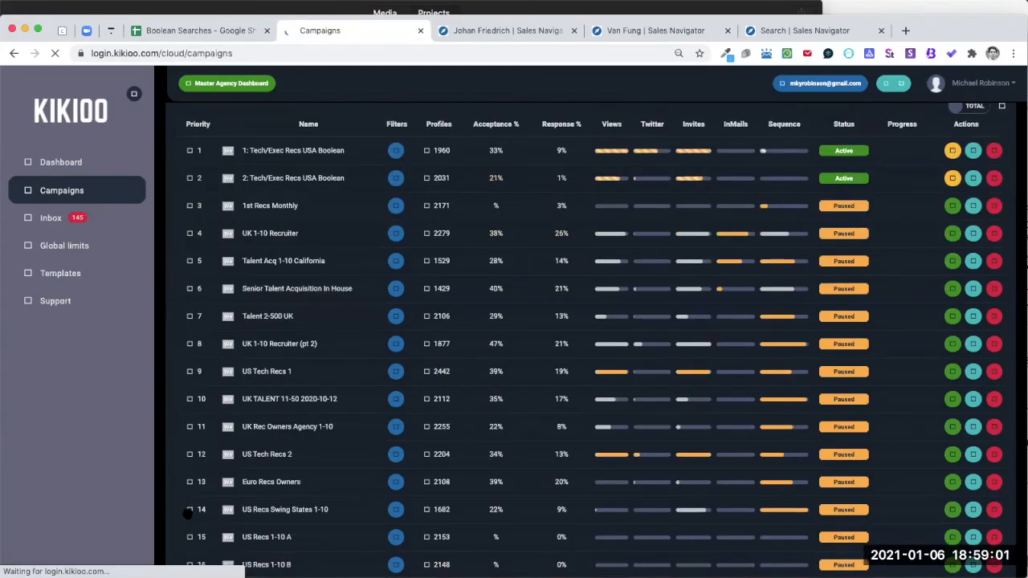
Move the Tech Rec Test campaign up to priority 2 in the campaign list and save the priority order.
scroll(186, 108, down, 3)
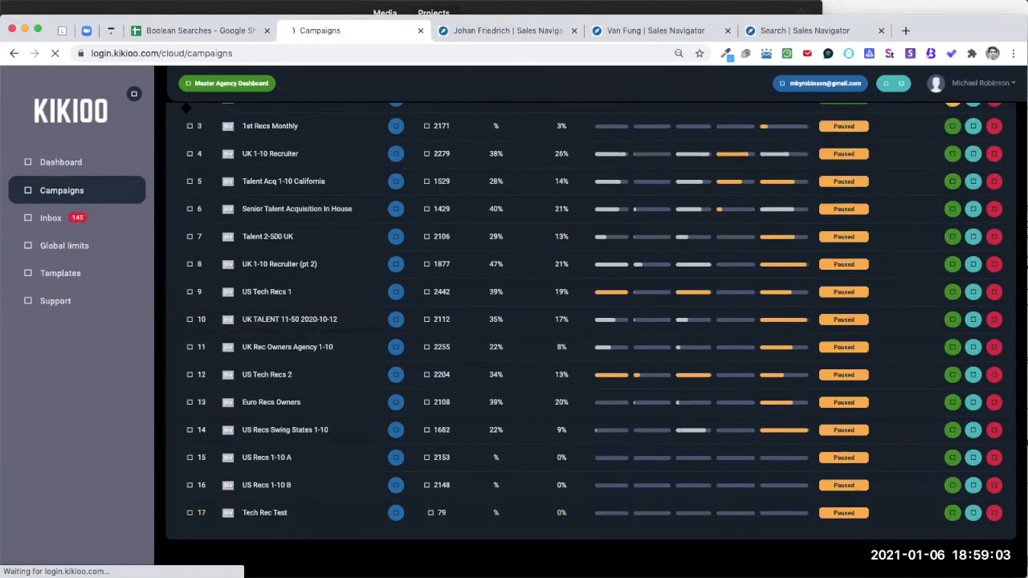
drag(189, 512, 186, 107)
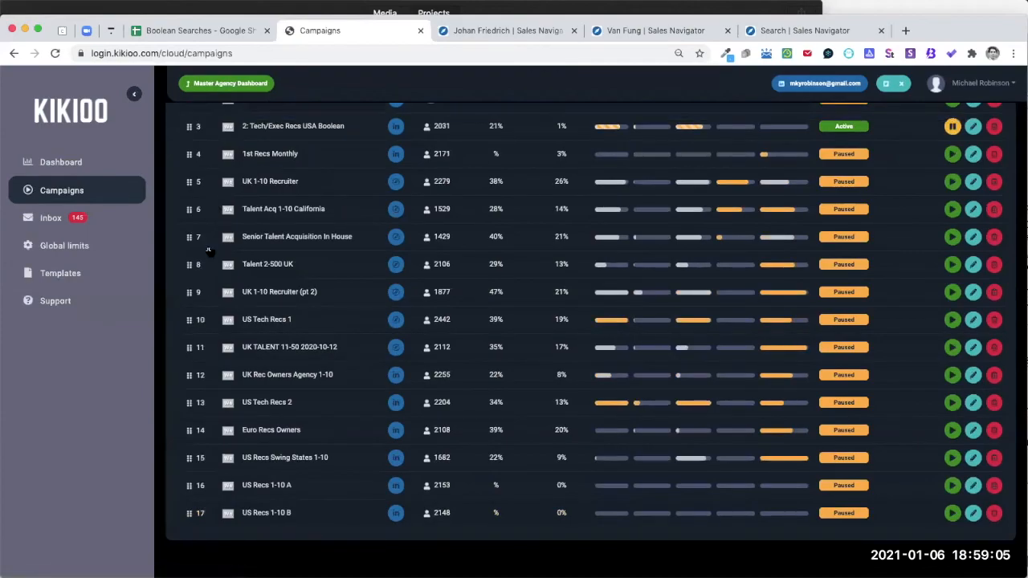
scroll(208, 251, up, 5)
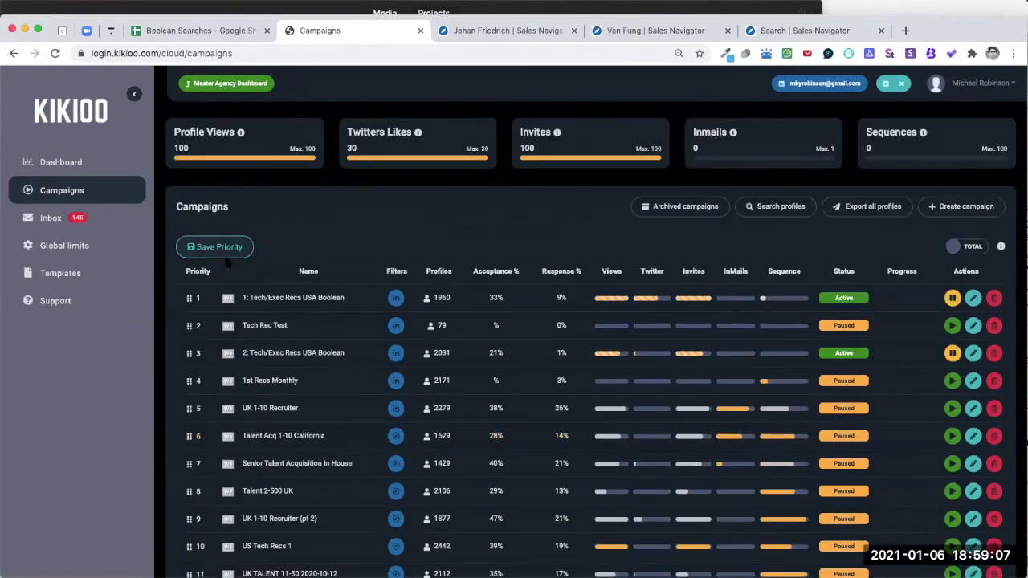
click(220, 255)
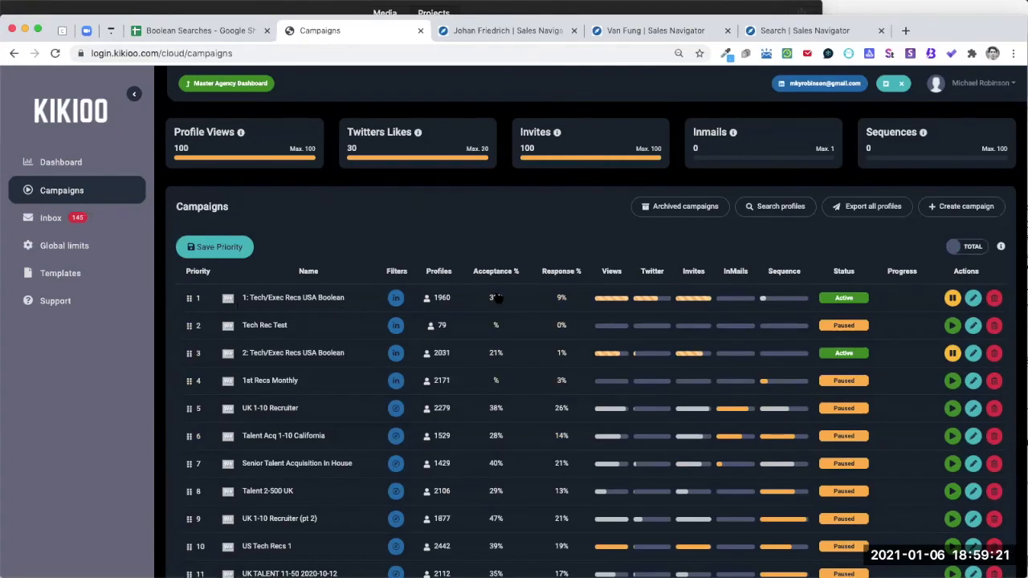
Switch the campaign list's activity bars to today's figures and check the invites for the active campaigns.
click(964, 248)
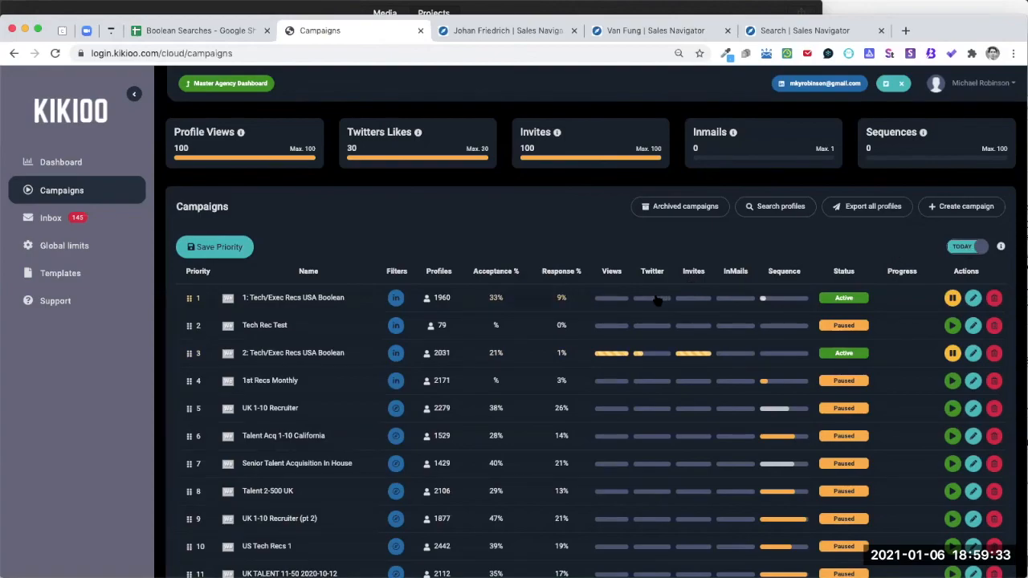
mouse_move(697, 302)
mouse_move(698, 358)
Open the global limits for all campaigns and review the daily limits and the global blacklist.
click(59, 249)
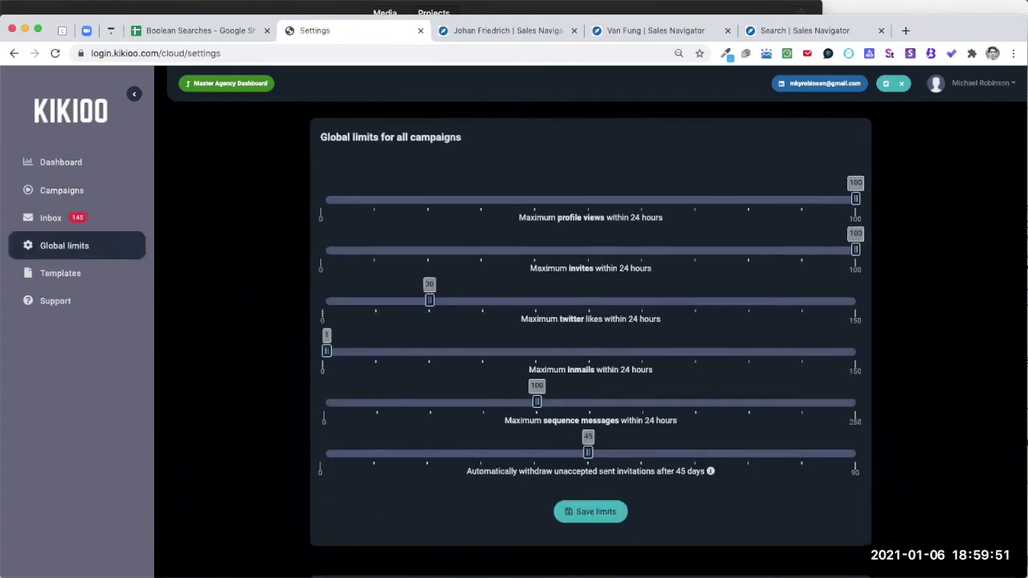
scroll(590, 321, down, 1)
scroll(590, 321, down, 1)
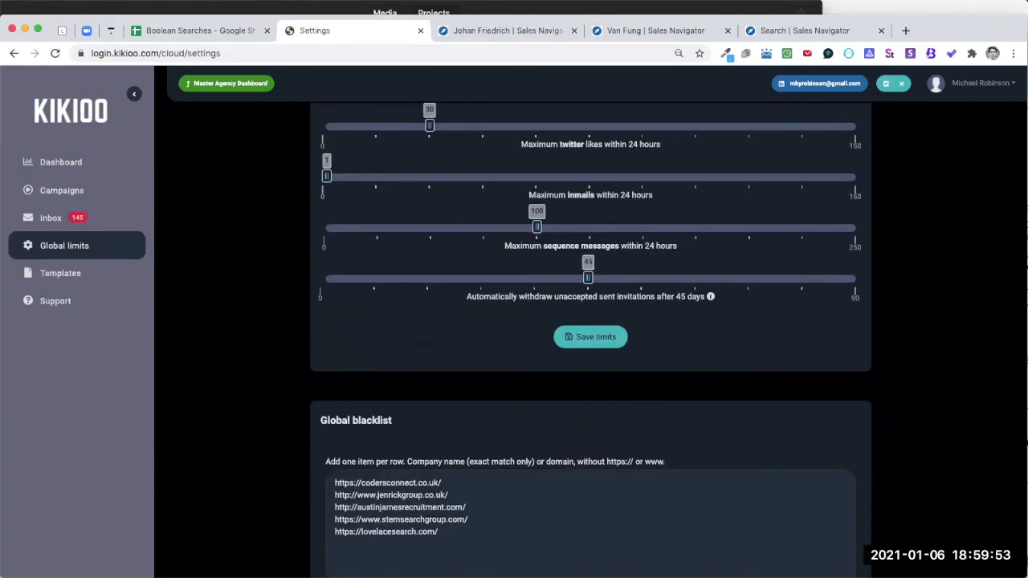